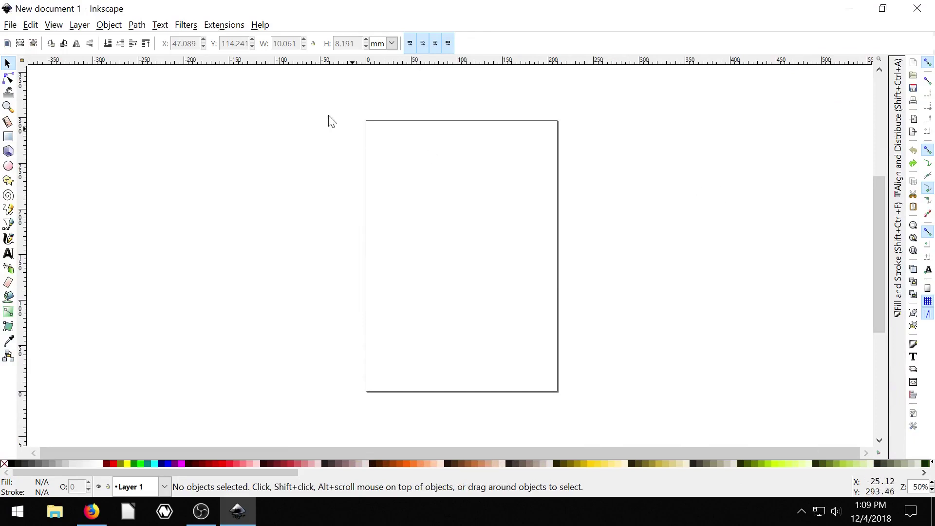
- Check Inkscape's Extensions menu for a countersheet entry, then bring up the countersheetsextension GitHub page
{"action": "left_click", "coordinate": [222, 26]}
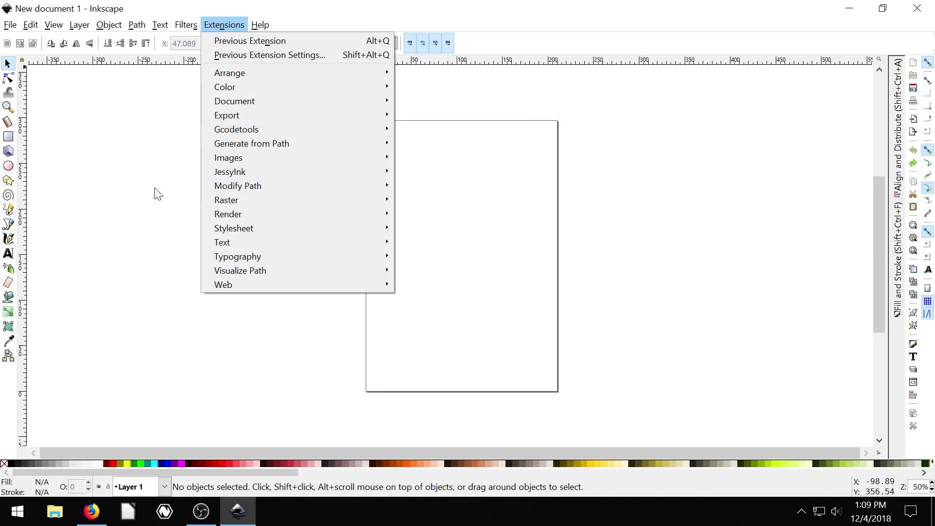
{"action": "left_click", "coordinate": [131, 278]}
{"action": "left_click", "coordinate": [92, 511]}
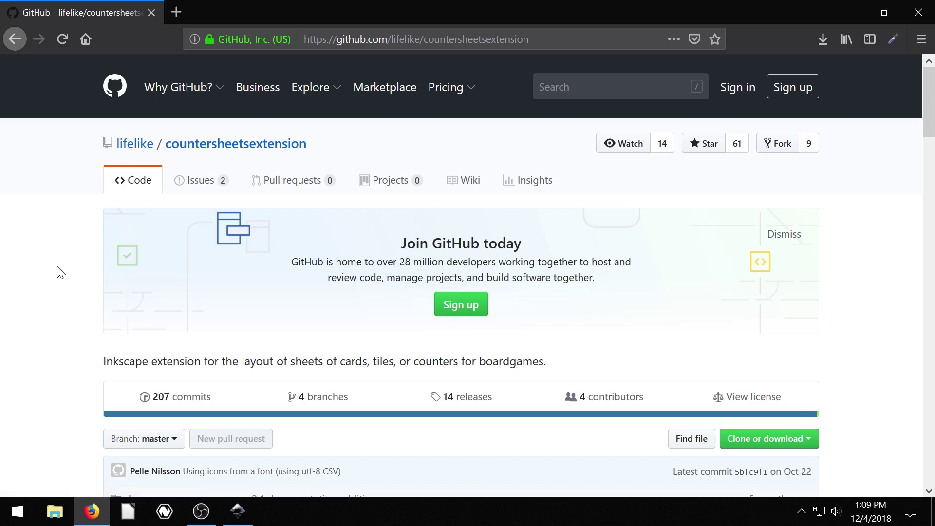
- Read the README's Installation and License sections, then minimize Firefox to reveal Inkscape
{"action": "scroll", "coordinate": [190, 319], "scroll_direction": "down", "scroll_amount": 15}
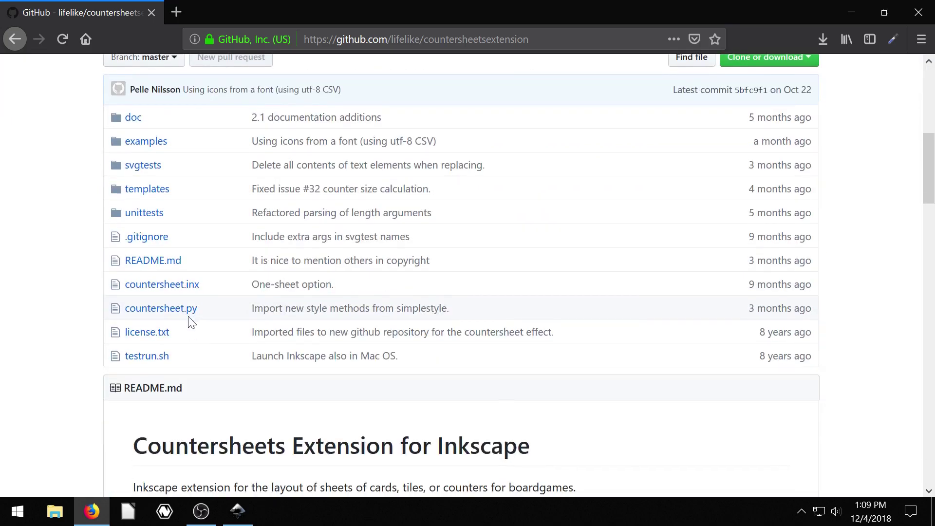
{"action": "scroll", "coordinate": [73, 326], "scroll_direction": "down", "scroll_amount": 7}
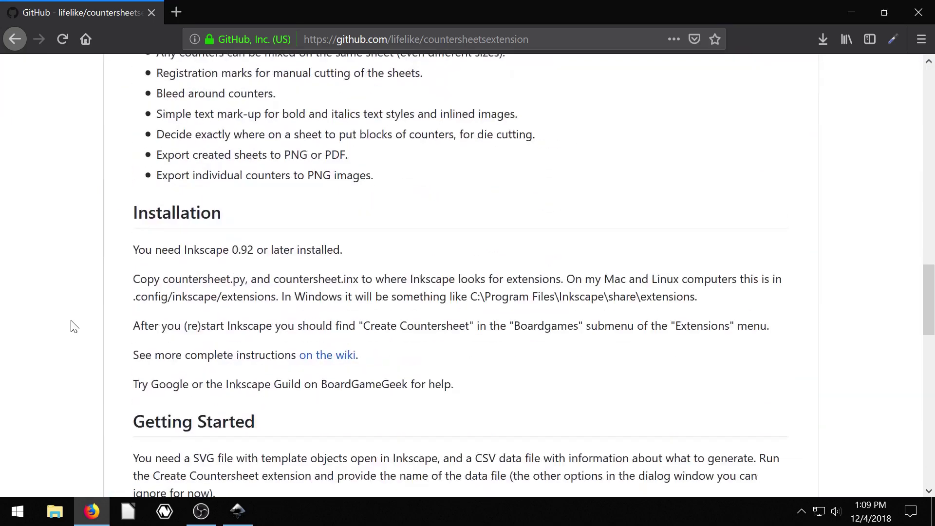
{"action": "scroll", "coordinate": [73, 326], "scroll_direction": "down", "scroll_amount": 6}
{"action": "scroll", "coordinate": [73, 325], "scroll_direction": "down", "scroll_amount": 2}
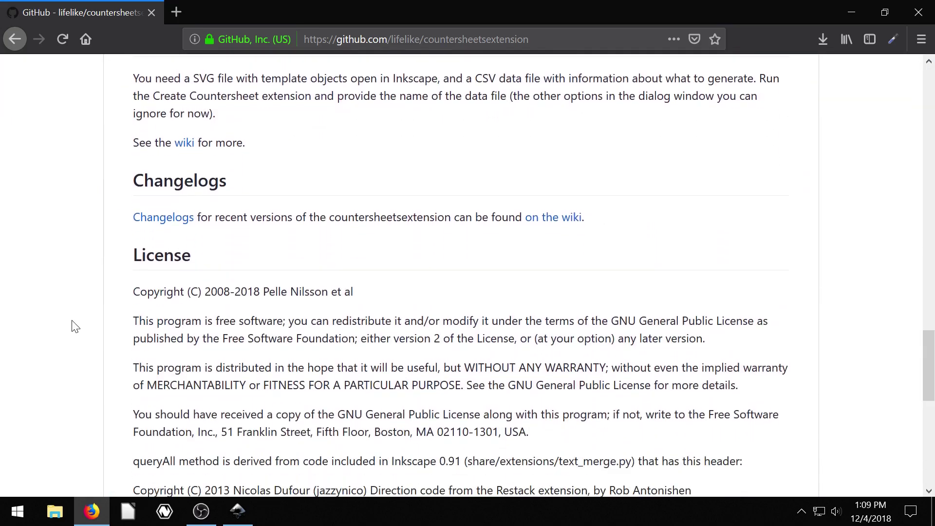
{"action": "scroll", "coordinate": [73, 326], "scroll_direction": "up", "scroll_amount": 3}
{"action": "scroll", "coordinate": [73, 325], "scroll_direction": "down", "scroll_amount": 3}
{"action": "left_click_drag", "start_coordinate": [263, 293], "coordinate": [341, 293]}
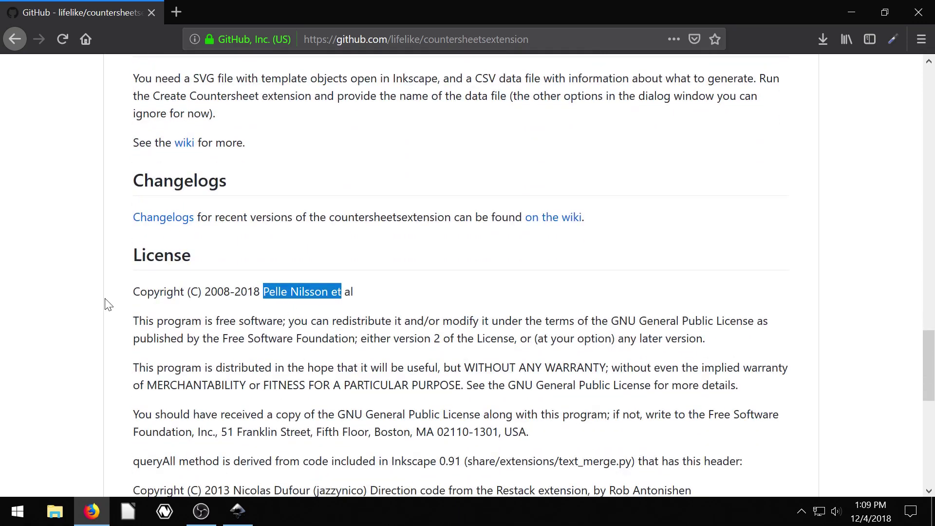
{"action": "left_click", "coordinate": [81, 301]}
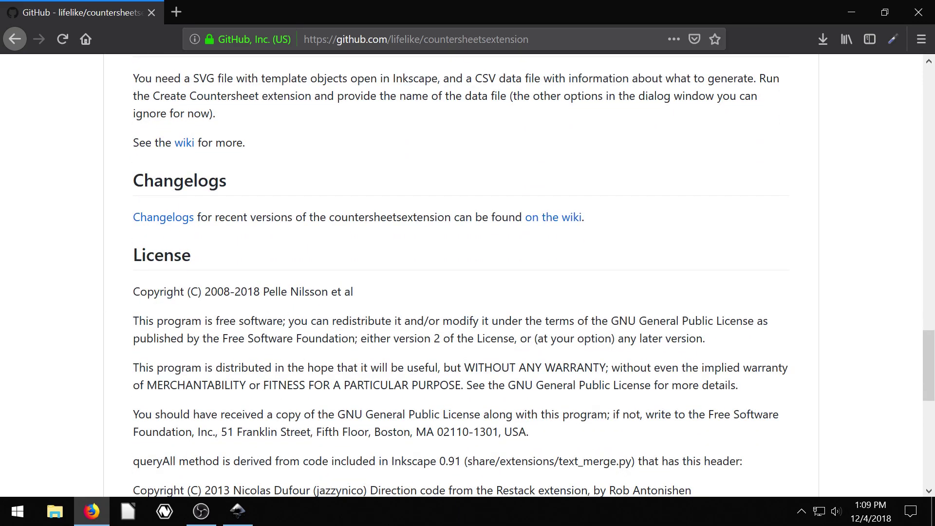
{"action": "scroll", "coordinate": [119, 303], "scroll_direction": "up", "scroll_amount": 20}
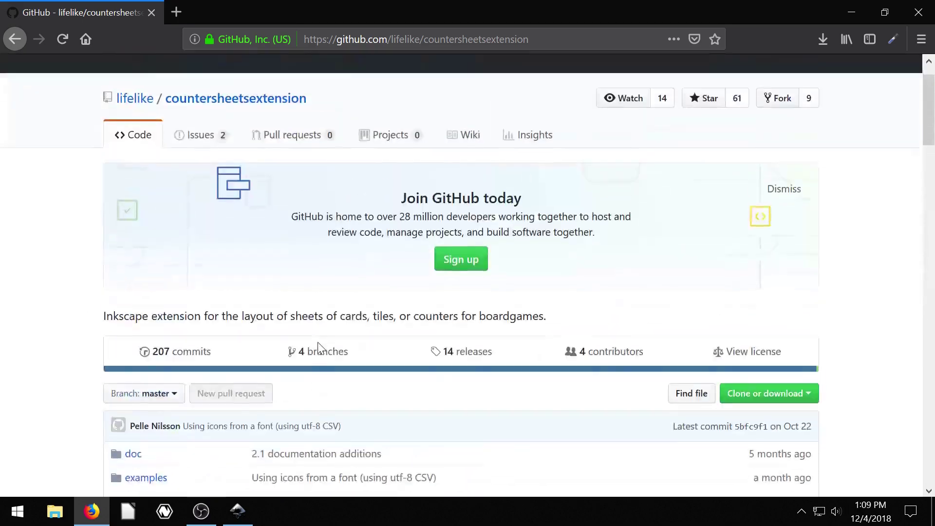
{"action": "left_click", "coordinate": [852, 12]}
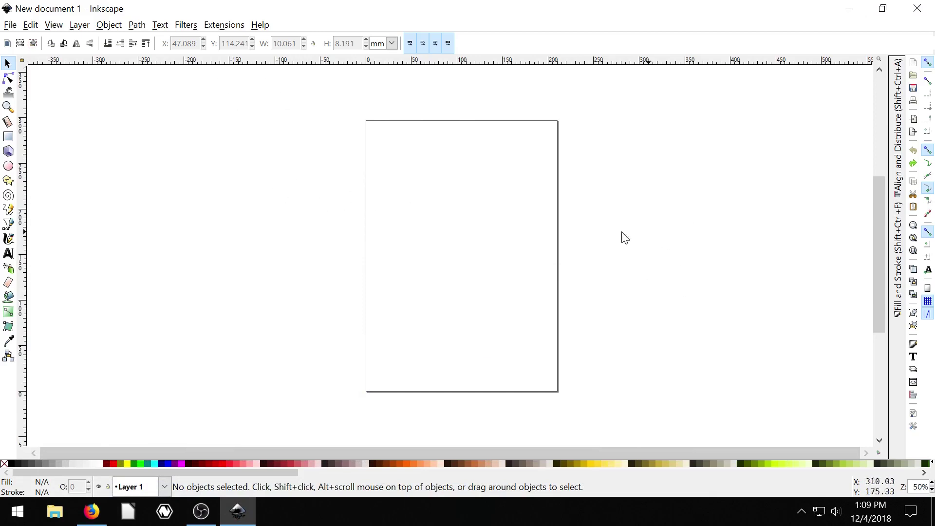
{"action": "left_click", "coordinate": [218, 25]}
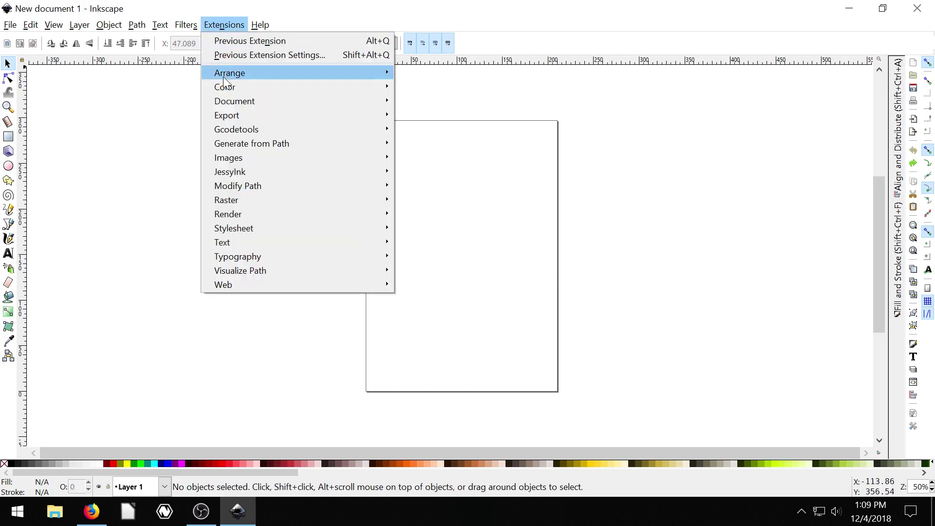
{"action": "left_click", "coordinate": [150, 196]}
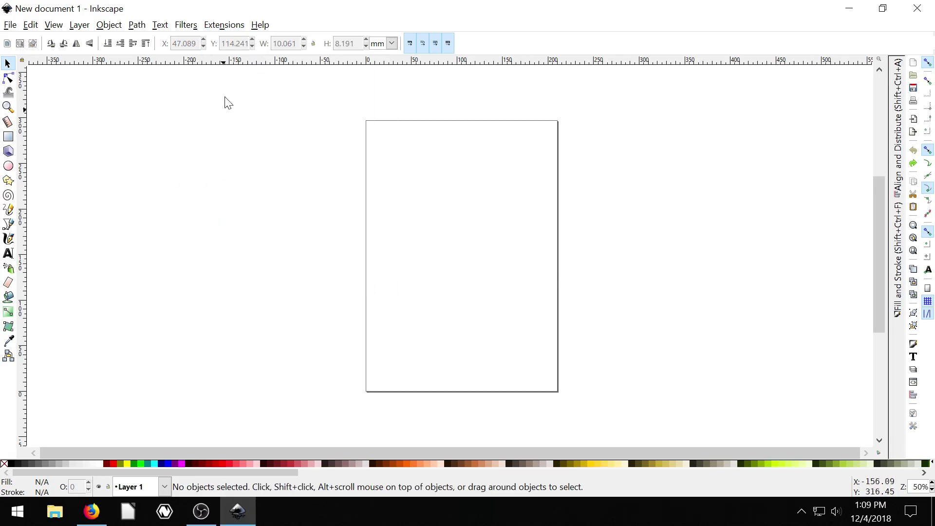
{"action": "left_click", "coordinate": [224, 24]}
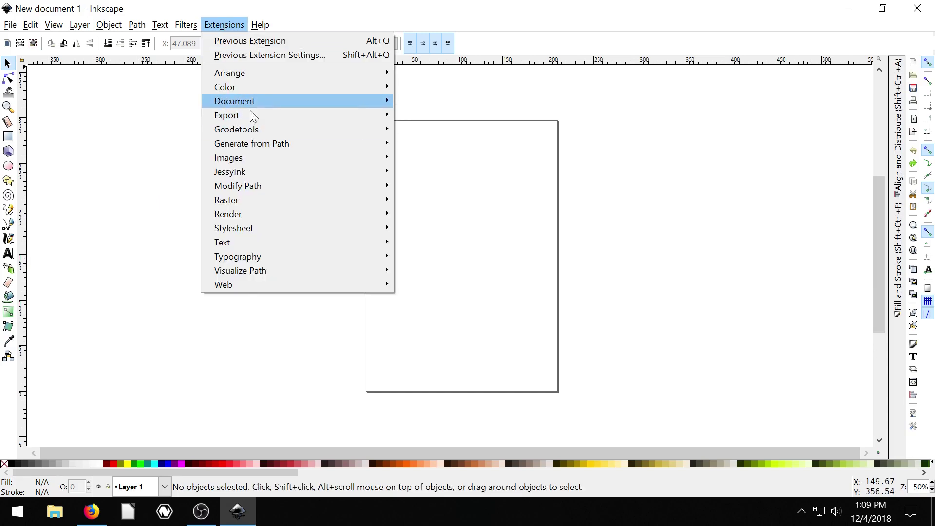
{"action": "mouse_move", "coordinate": [242, 115]}
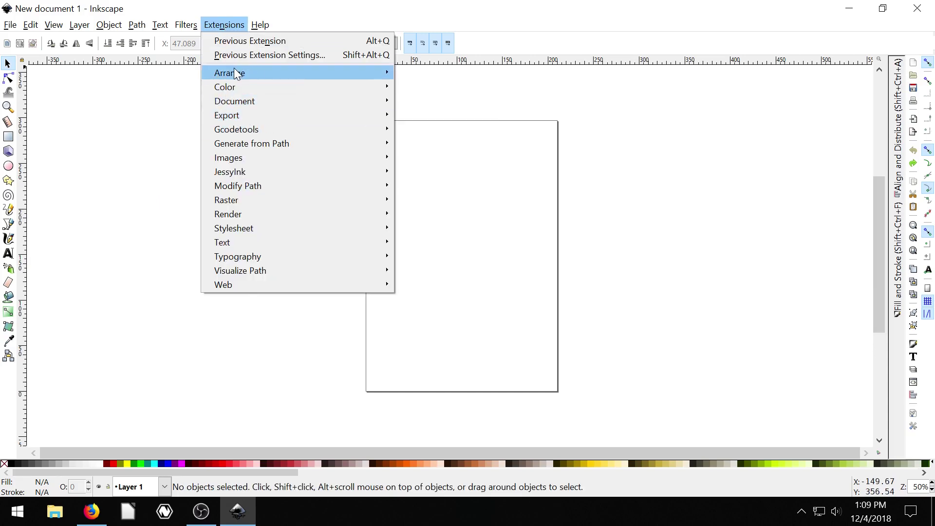
{"action": "mouse_move", "coordinate": [235, 73]}
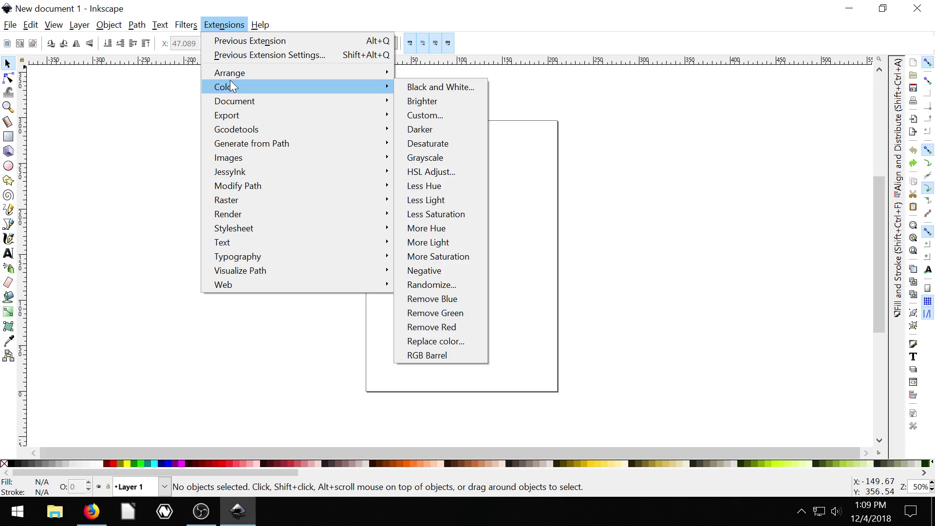
{"action": "left_click", "coordinate": [463, 81]}
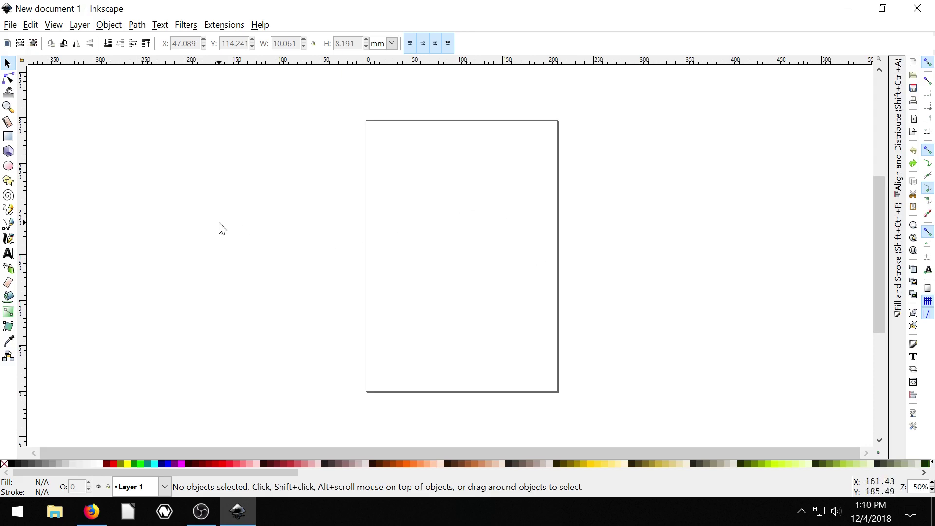
{"action": "left_click", "coordinate": [91, 511]}
{"action": "scroll", "coordinate": [235, 239], "scroll_direction": "down", "scroll_amount": 6}
{"action": "scroll", "coordinate": [235, 238], "scroll_direction": "up", "scroll_amount": 6}
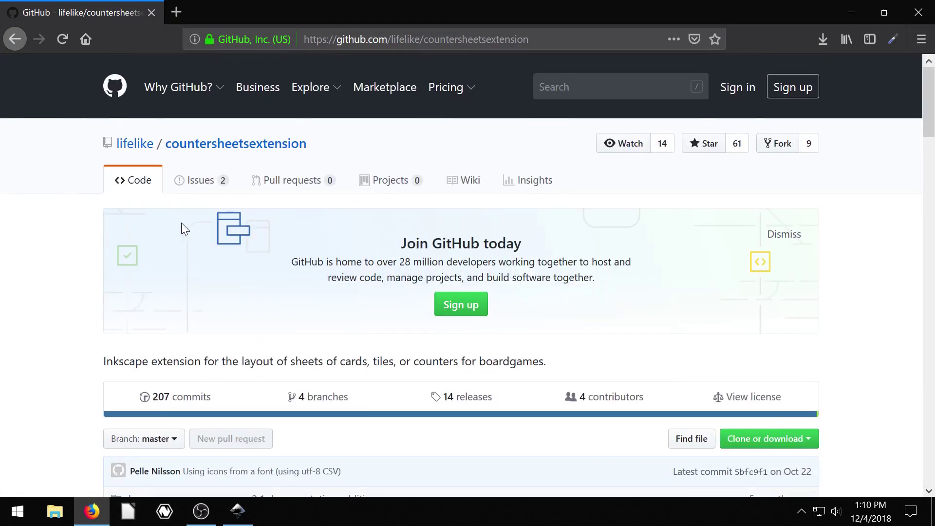
{"action": "left_click", "coordinate": [855, 12]}
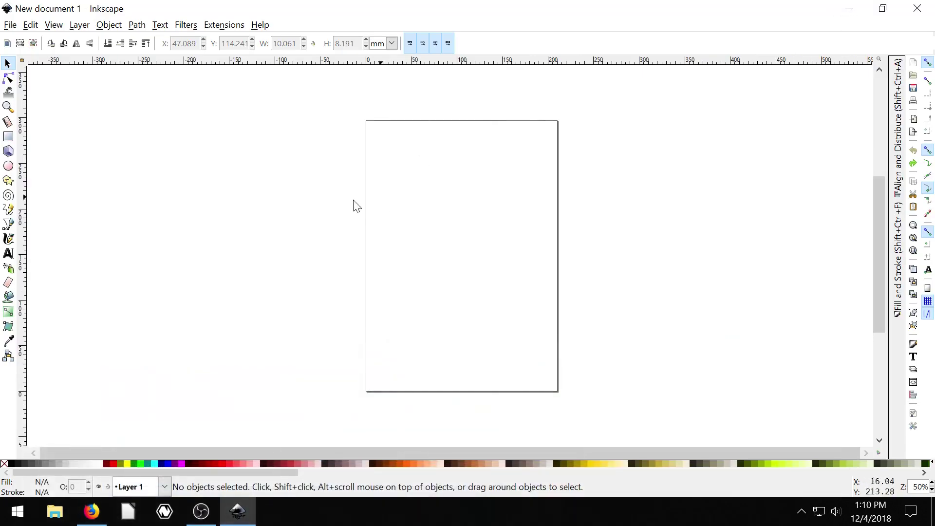
{"action": "left_click", "coordinate": [225, 25]}
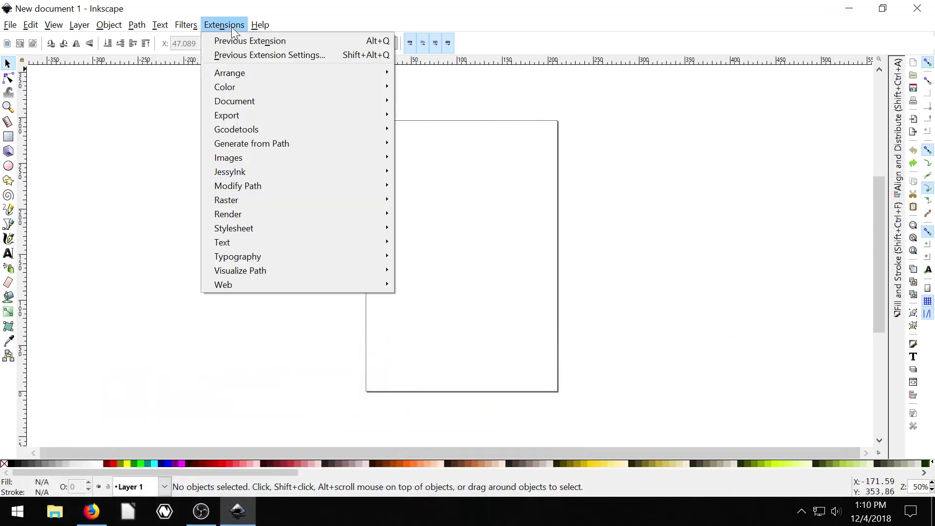
{"action": "left_click", "coordinate": [175, 140]}
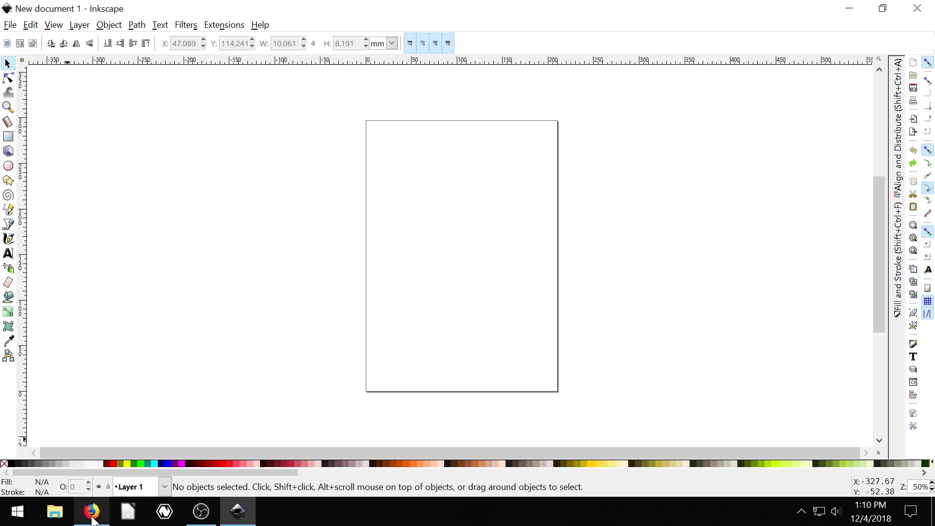
{"action": "left_click", "coordinate": [88, 521]}
- Download the repository as countersheetsextension-master.zip and save the file
{"action": "scroll", "coordinate": [547, 245], "scroll_direction": "down", "scroll_amount": 3}
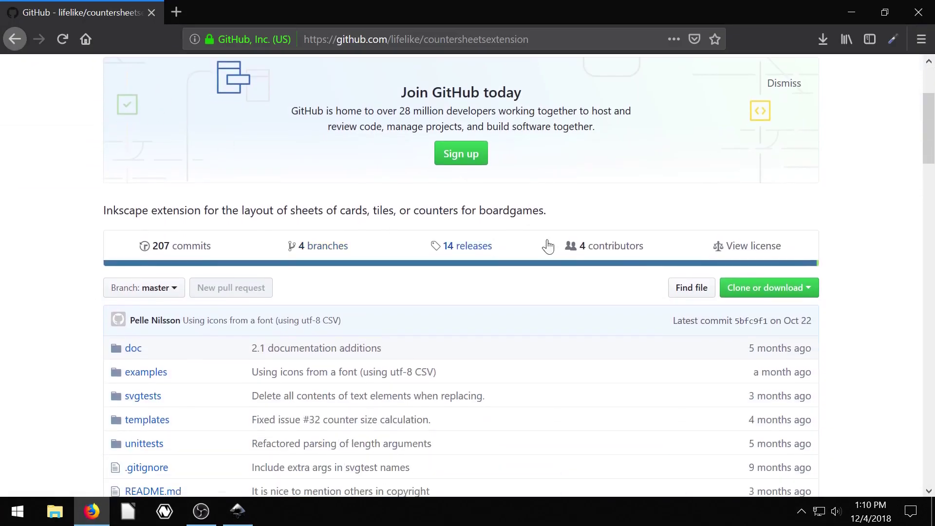
{"action": "left_click", "coordinate": [768, 287]}
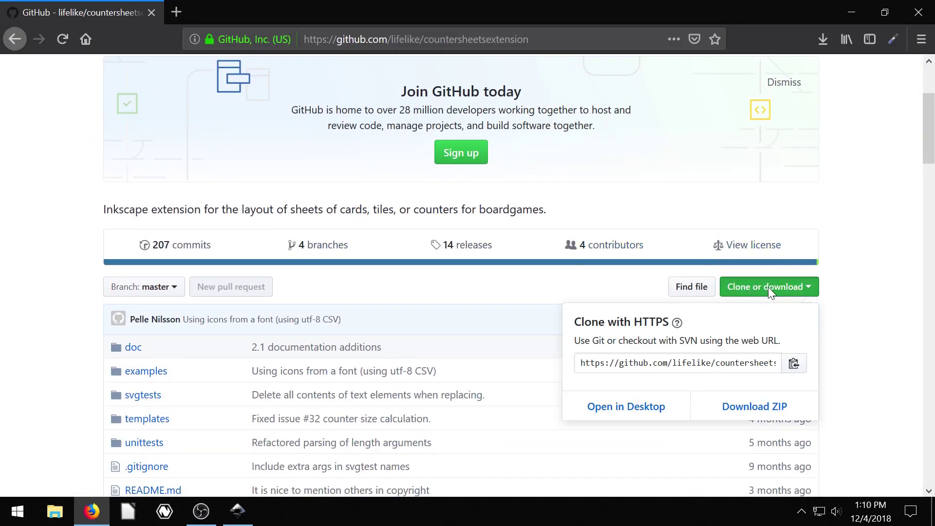
{"action": "left_click", "coordinate": [758, 409]}
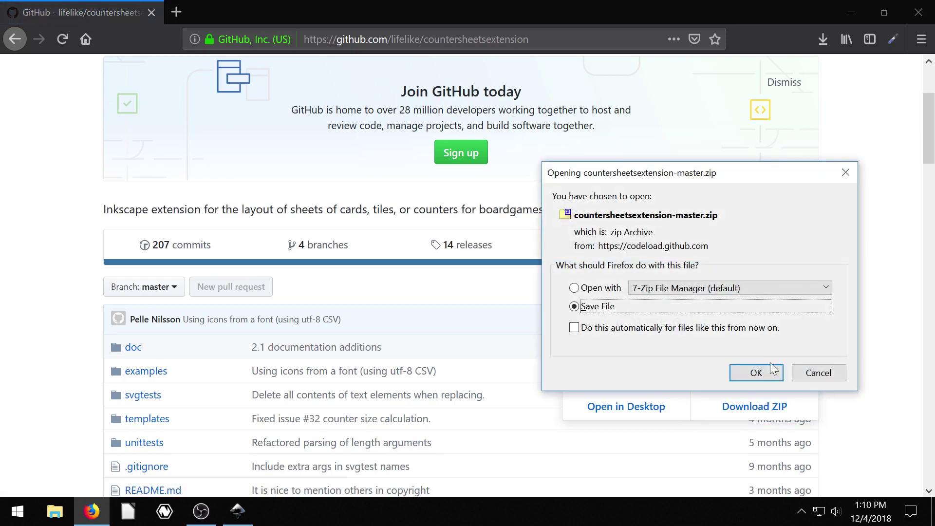
{"action": "left_click", "coordinate": [772, 368]}
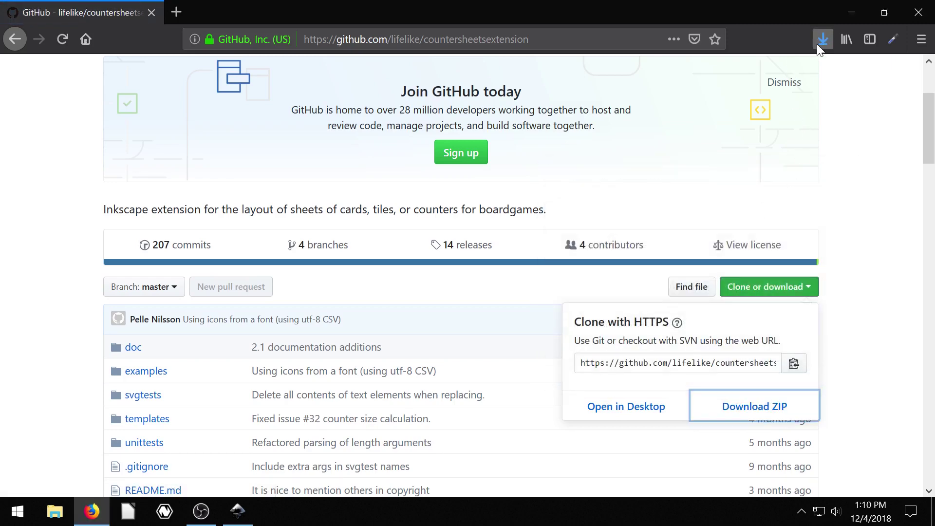
{"action": "left_click", "coordinate": [62, 504]}
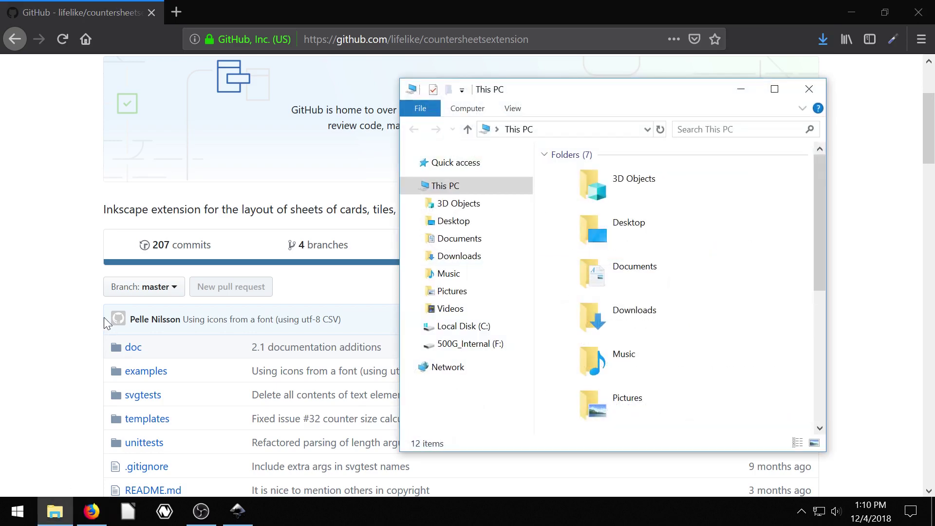
- Extract countersheetsextension-master.zip in Downloads with 7-Zip into its own folder
{"action": "left_click", "coordinate": [469, 258]}
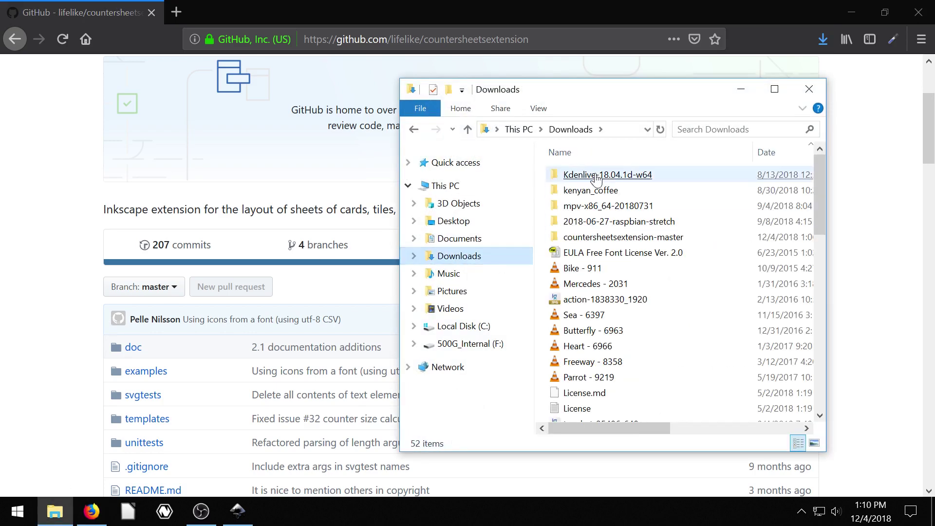
{"action": "scroll", "coordinate": [648, 292], "scroll_direction": "down", "scroll_amount": 7}
{"action": "scroll", "coordinate": [642, 293], "scroll_direction": "down", "scroll_amount": 5}
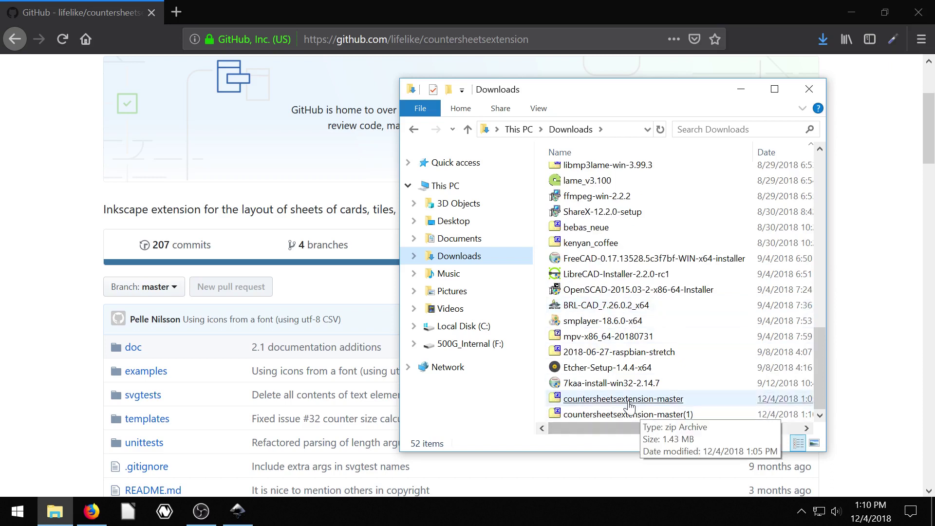
{"action": "left_click", "coordinate": [609, 404]}
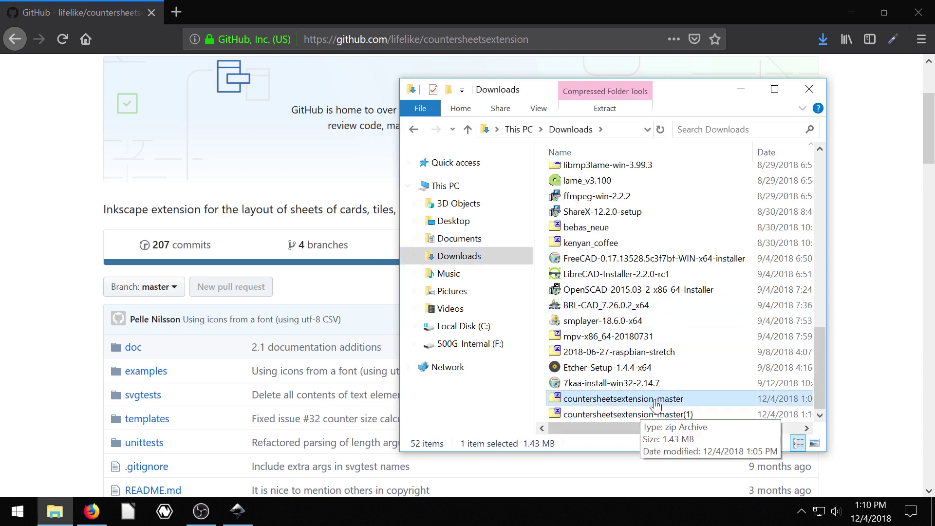
{"action": "right_click", "coordinate": [640, 401]}
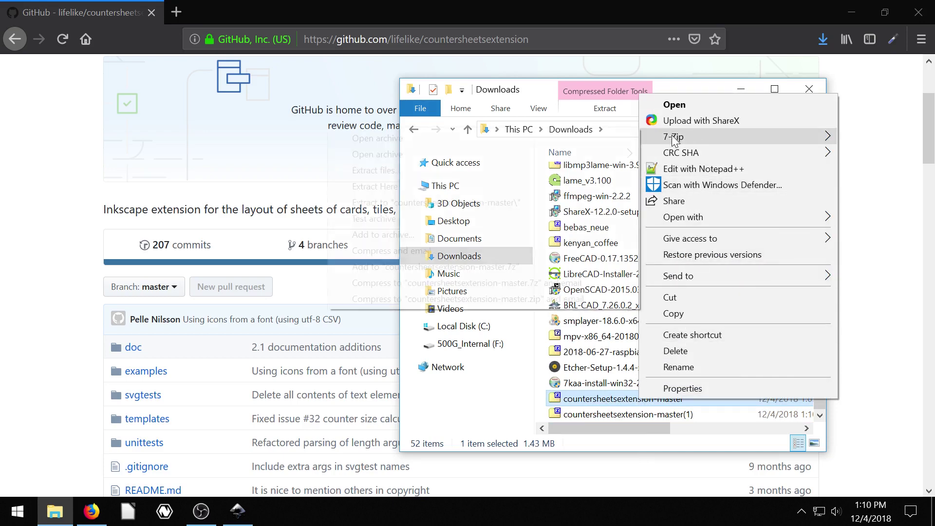
{"action": "mouse_move", "coordinate": [674, 139]}
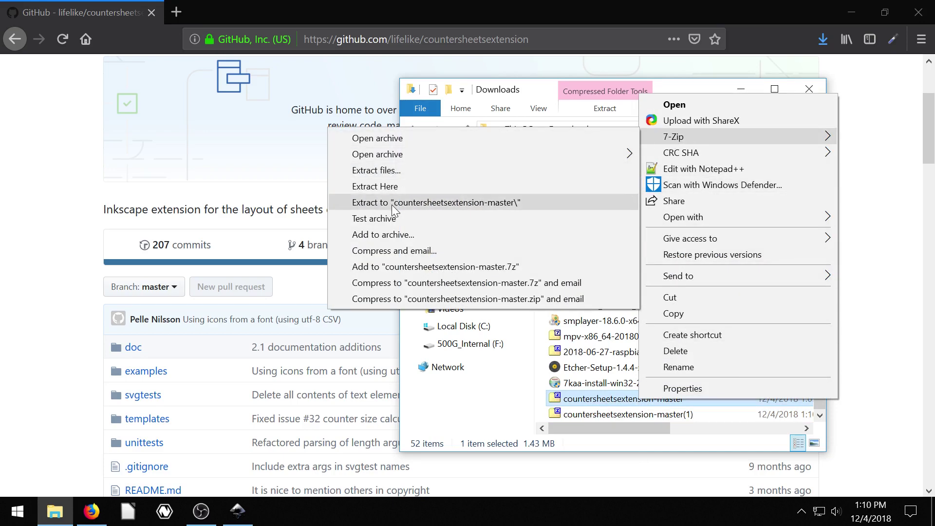
{"action": "left_click", "coordinate": [372, 186]}
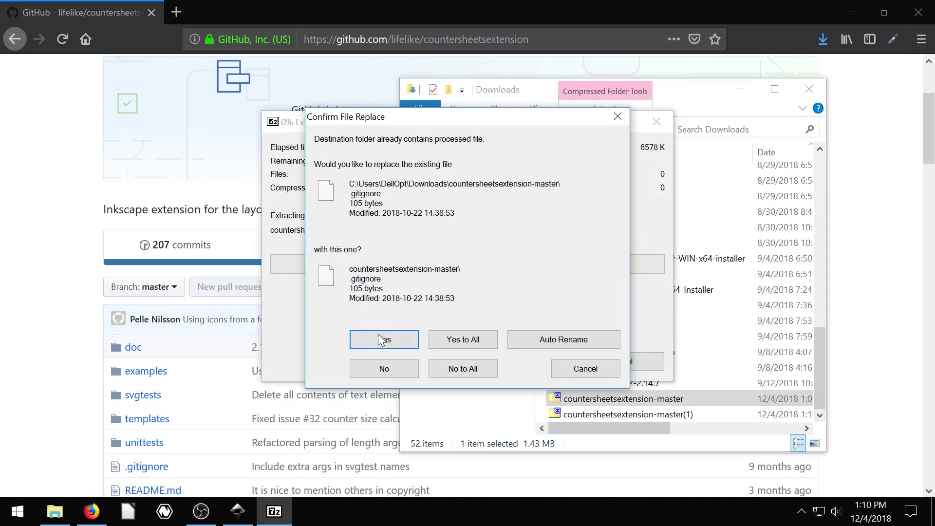
- Skip replacing already-extracted files and open the countersheetsextension-master folder
{"action": "left_click", "coordinate": [606, 372]}
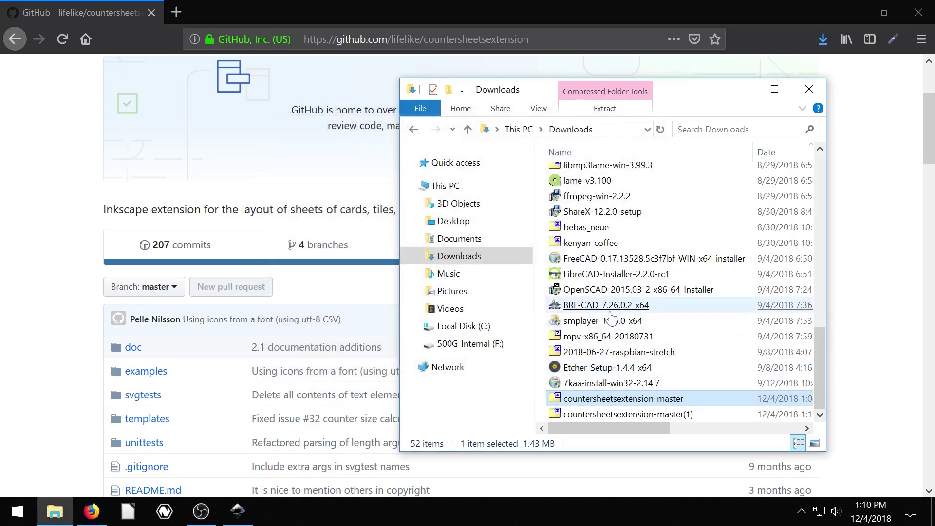
{"action": "left_click", "coordinate": [632, 358]}
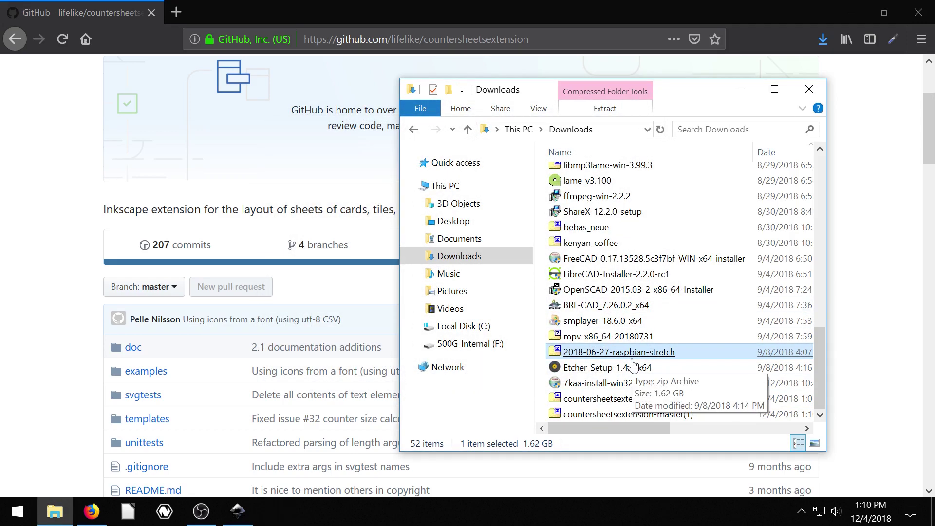
{"action": "scroll", "coordinate": [631, 350], "scroll_direction": "up", "scroll_amount": 12}
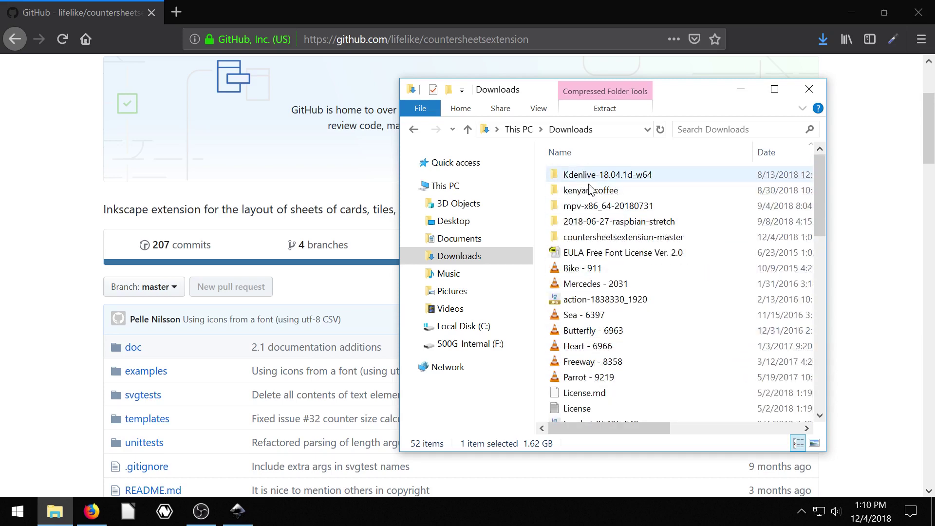
{"action": "left_click", "coordinate": [585, 242]}
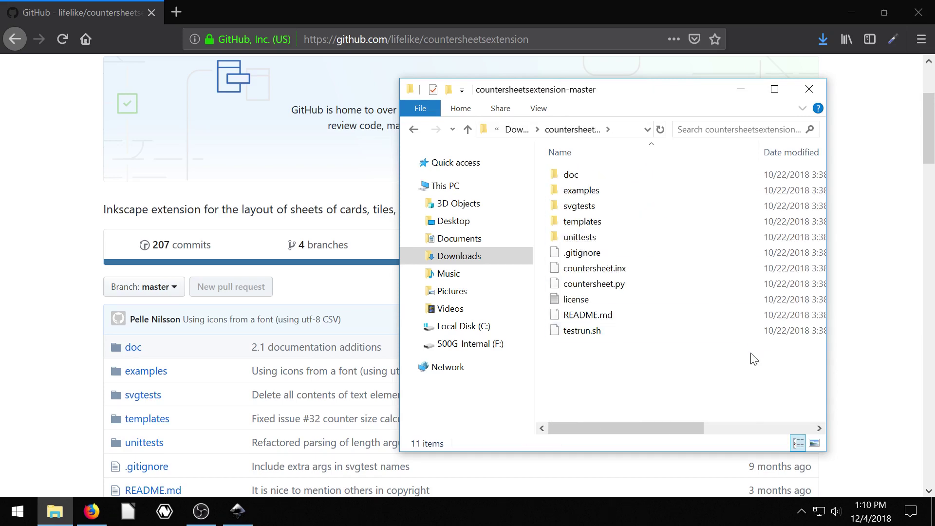
- Maximize the folder window and check countersheet.inx (2 KB), countersheet.py (73 KB) and license
{"action": "left_click", "coordinate": [775, 89]}
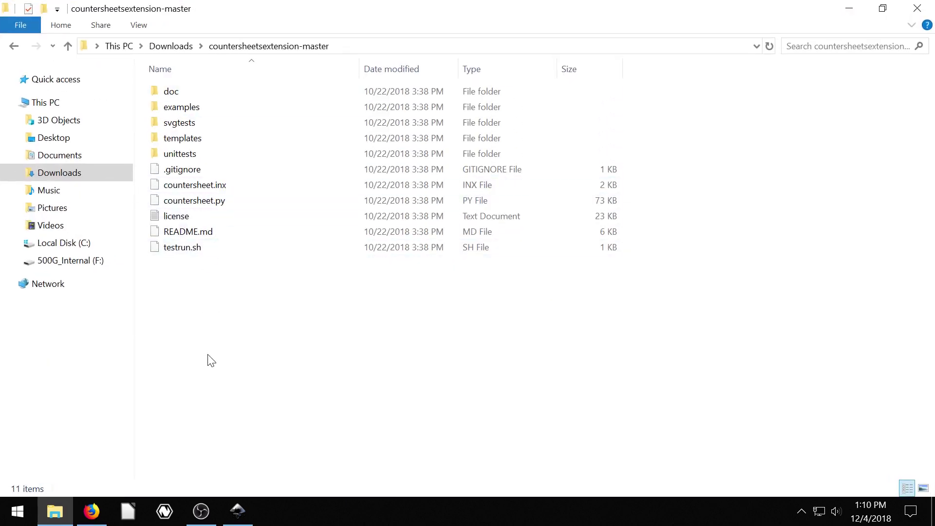
{"action": "left_click", "coordinate": [181, 190]}
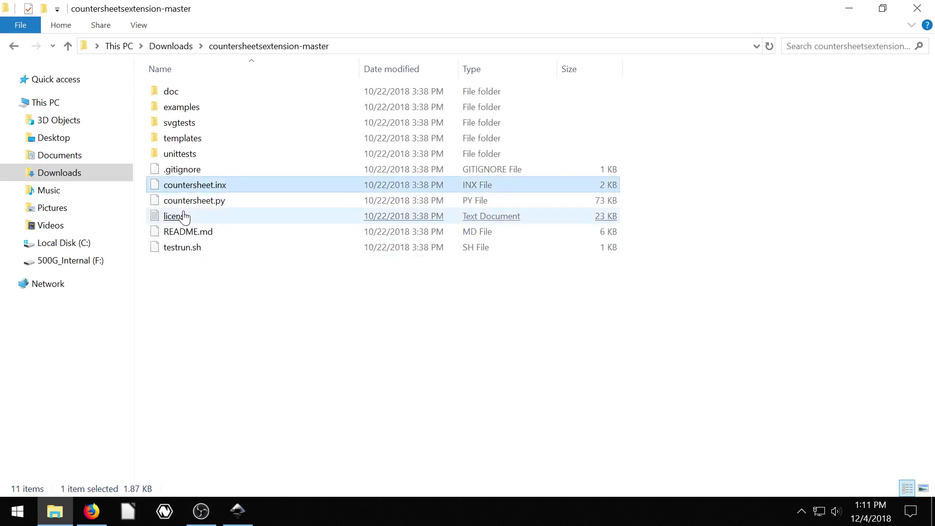
{"action": "left_click", "coordinate": [213, 207]}
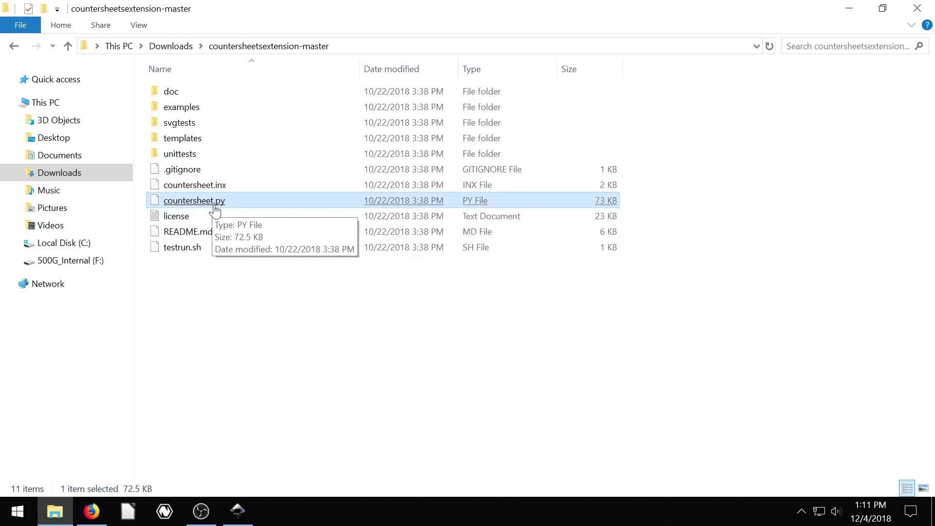
{"action": "left_click", "coordinate": [194, 317]}
{"action": "left_click", "coordinate": [234, 218]}
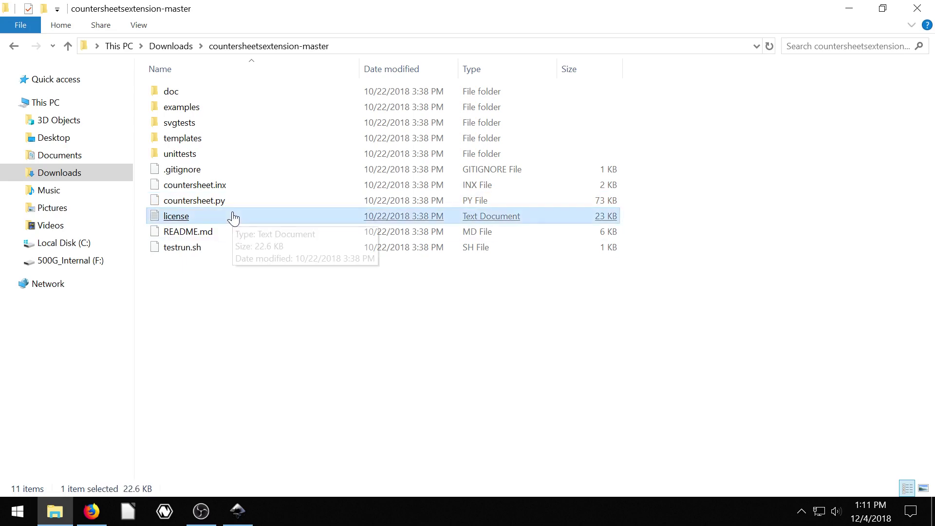
{"action": "left_click", "coordinate": [167, 320]}
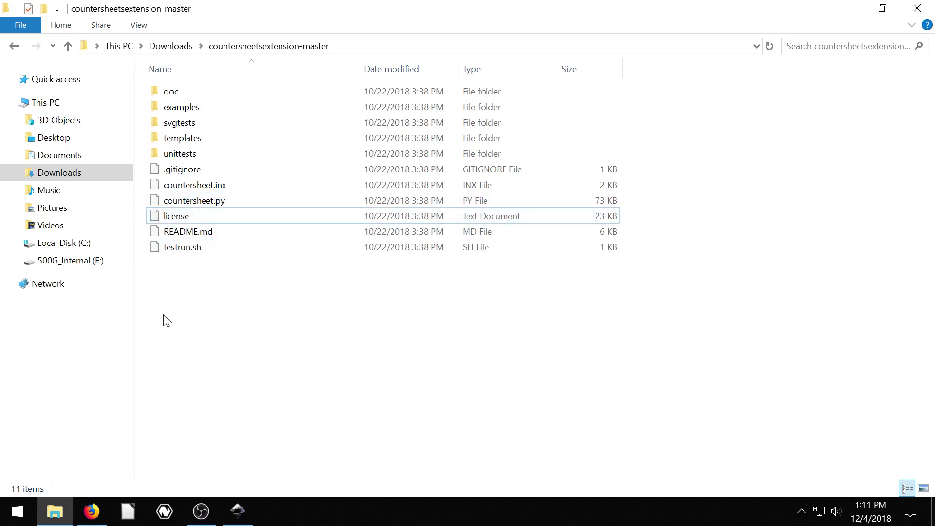
{"action": "left_click", "coordinate": [92, 511]}
{"action": "left_click", "coordinate": [238, 511]}
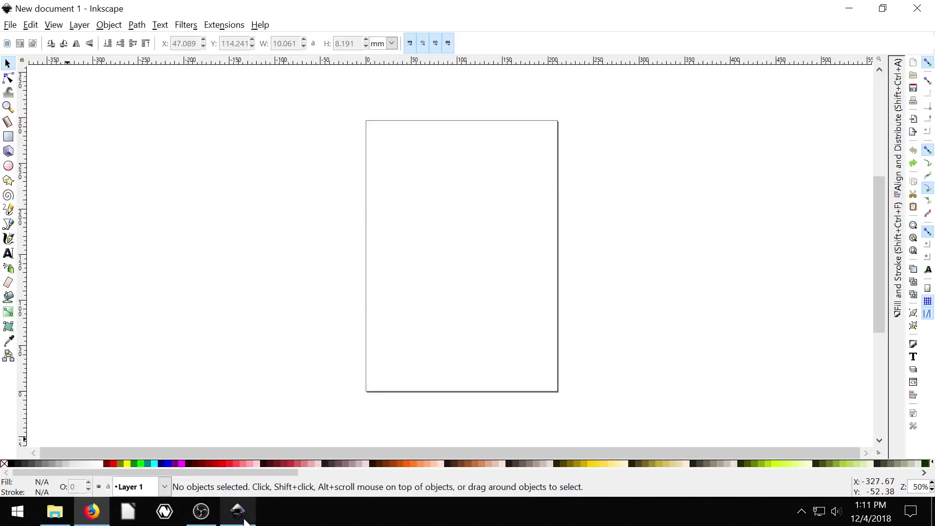
{"action": "left_click", "coordinate": [55, 512]}
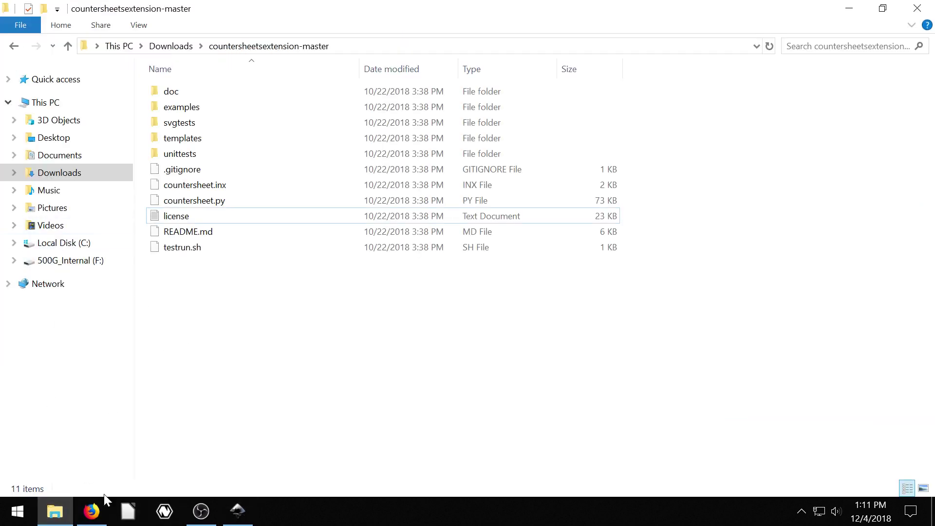
- Scroll the GitHub README to the Installation section showing where the extension files go
{"action": "left_click", "coordinate": [92, 511]}
{"action": "scroll", "coordinate": [228, 309], "scroll_direction": "down", "scroll_amount": 10}
{"action": "scroll", "coordinate": [221, 306], "scroll_direction": "down", "scroll_amount": 15}
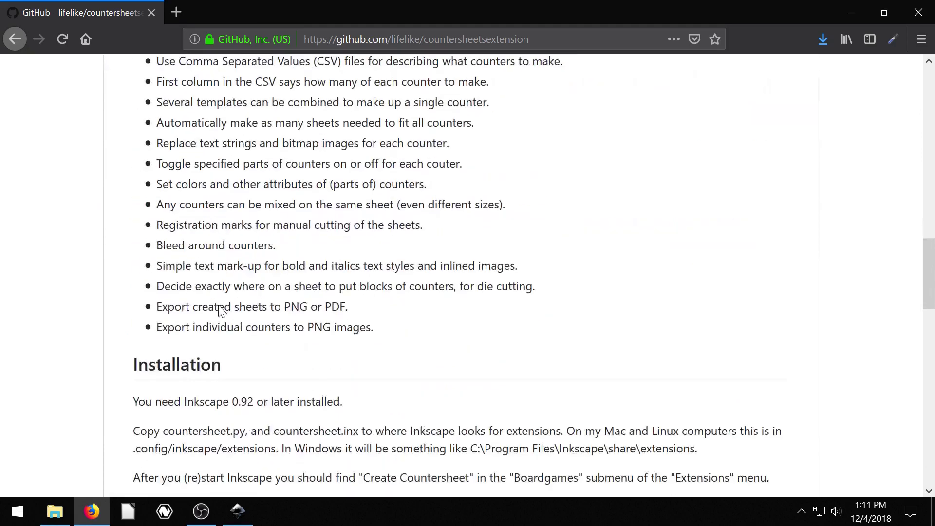
{"action": "scroll", "coordinate": [190, 188], "scroll_direction": "down", "scroll_amount": 3}
{"action": "scroll", "coordinate": [190, 195], "scroll_direction": "up", "scroll_amount": 8}
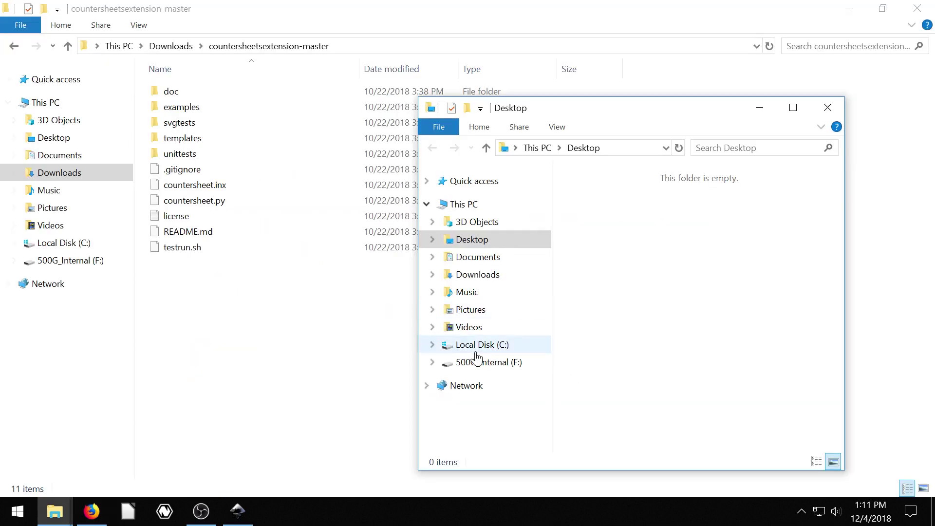
{"action": "left_click", "coordinate": [478, 345]}
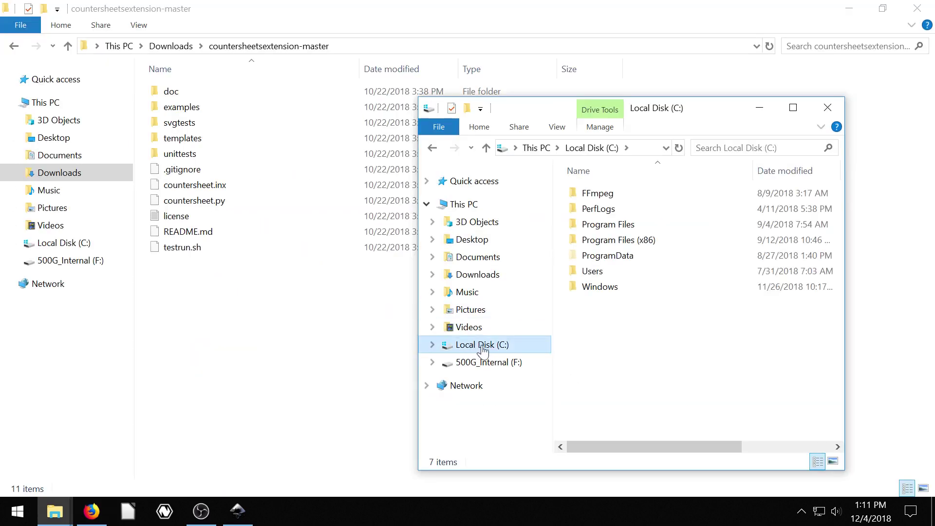
- Navigate C:\Program Files\Inkscape\share\extensions, listing its 378 items
{"action": "double_click", "coordinate": [602, 228]}
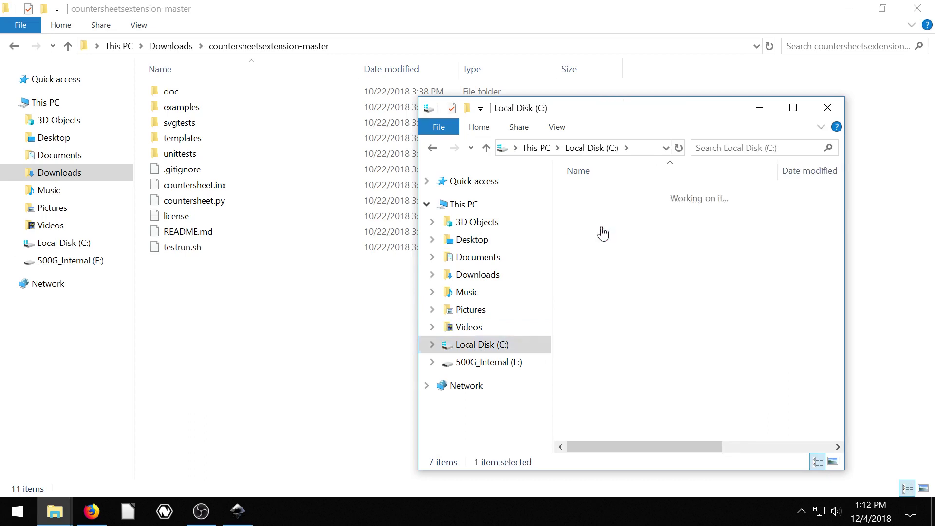
{"action": "left_click", "coordinate": [602, 228]}
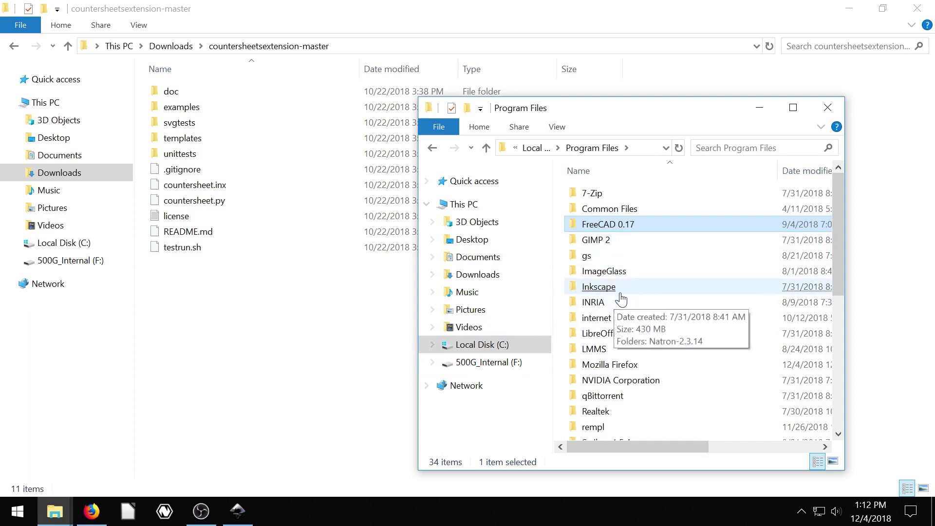
{"action": "double_click", "coordinate": [641, 287]}
{"action": "left_click", "coordinate": [641, 287]}
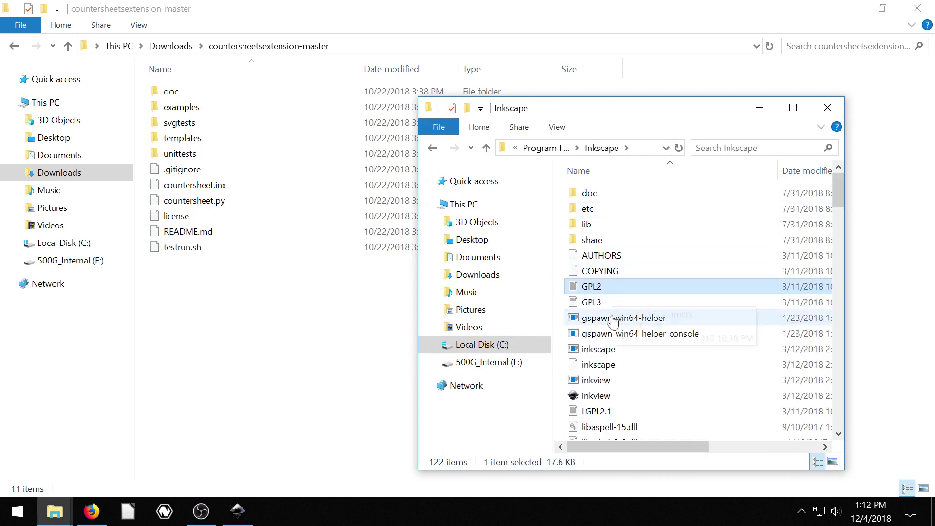
{"action": "double_click", "coordinate": [594, 246]}
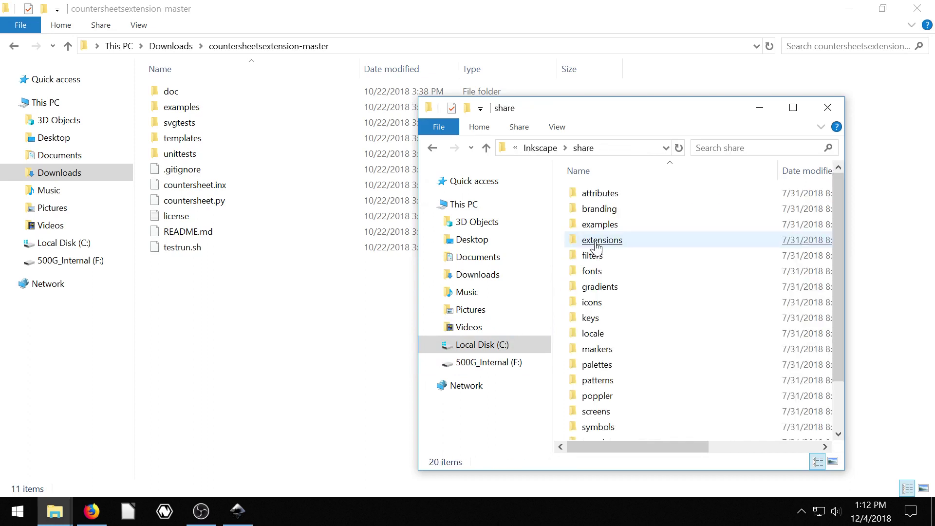
{"action": "left_click", "coordinate": [596, 243]}
{"action": "double_click", "coordinate": [616, 246]}
{"action": "left_click", "coordinate": [616, 243]}
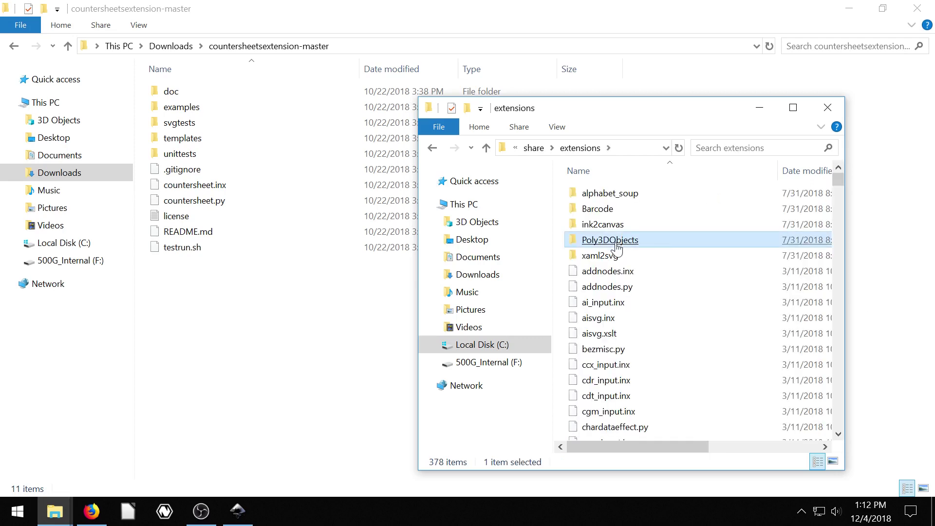
{"action": "scroll", "coordinate": [628, 292], "scroll_direction": "down", "scroll_amount": 2}
{"action": "scroll", "coordinate": [618, 289], "scroll_direction": "down", "scroll_amount": 4}
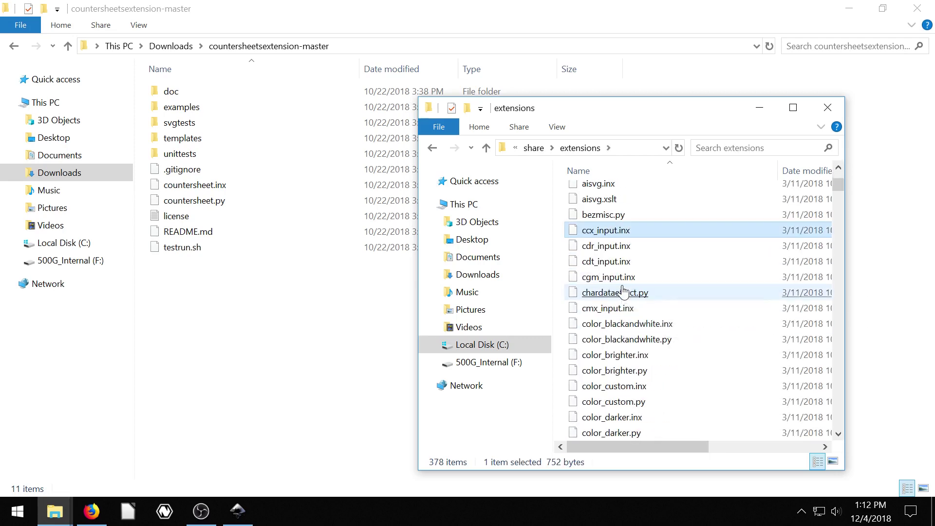
- Confirm Inkscape's Extensions menu has no Boardgames group yet, browsing the Color entries
{"action": "left_click", "coordinate": [239, 519]}
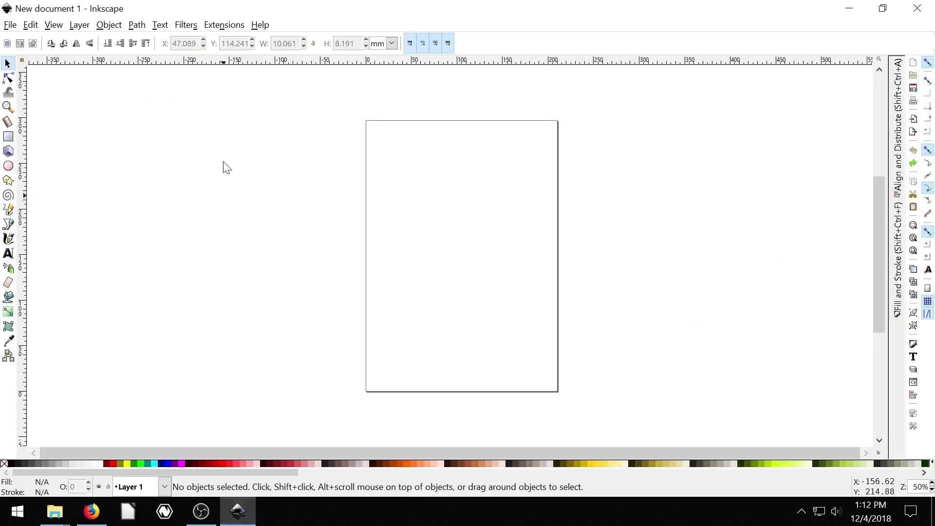
{"action": "left_click", "coordinate": [221, 27]}
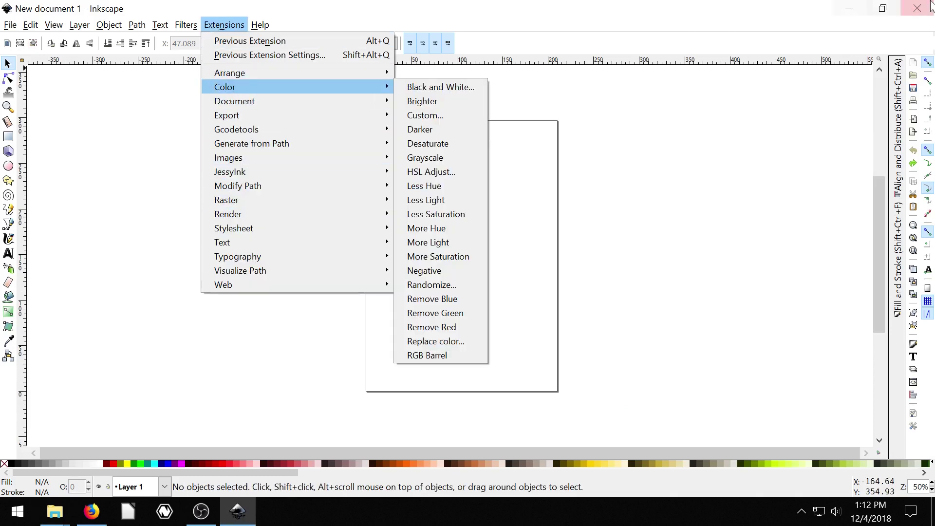
{"action": "left_click", "coordinate": [850, 10]}
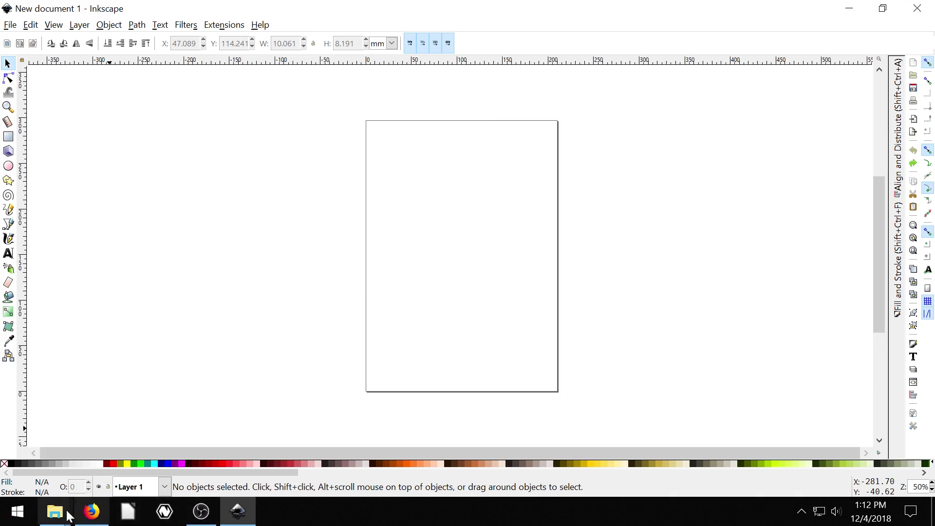
- Compare the color_*.inx and .py files in share\extensions, then return to countersheetsextension-master
{"action": "mouse_move", "coordinate": [67, 509]}
{"action": "left_click", "coordinate": [228, 446]}
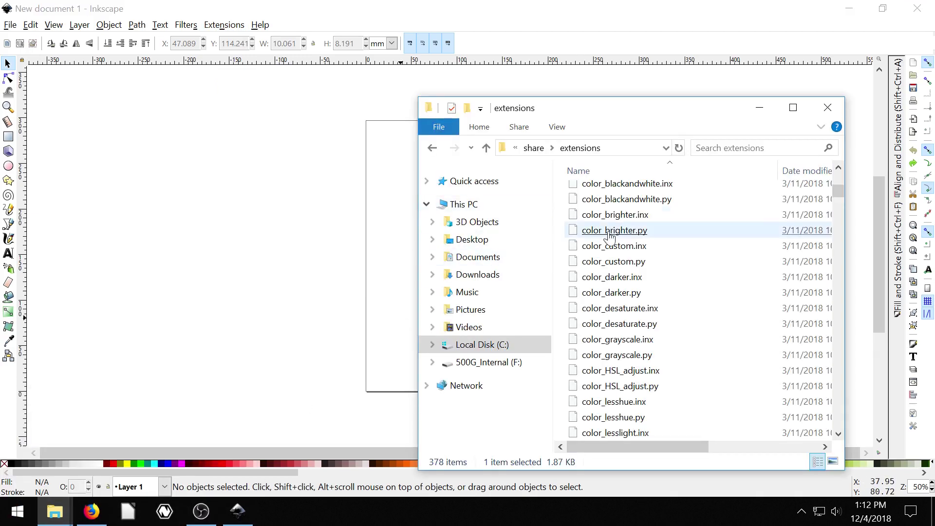
{"action": "scroll", "coordinate": [585, 238], "scroll_direction": "up", "scroll_amount": 1}
{"action": "left_click", "coordinate": [596, 251]}
{"action": "left_click", "coordinate": [613, 268]}
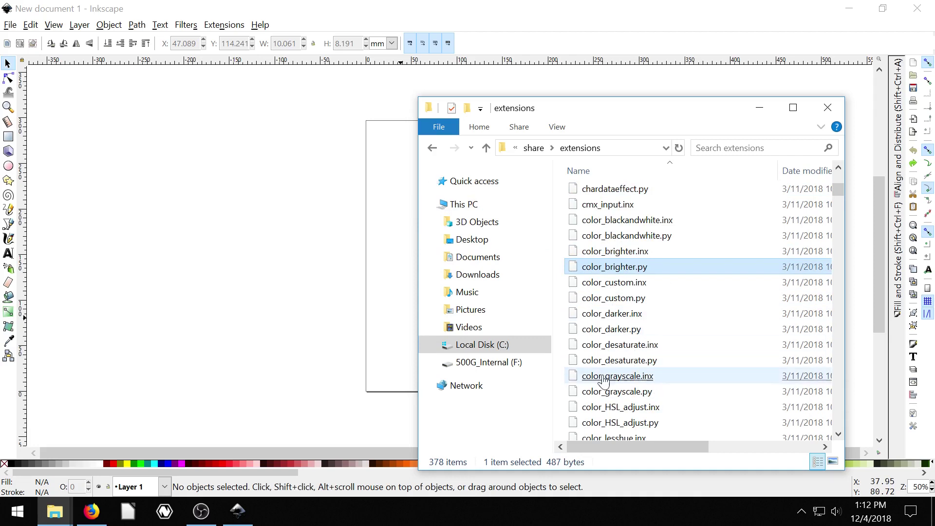
{"action": "scroll", "coordinate": [626, 380], "scroll_direction": "up", "scroll_amount": 5}
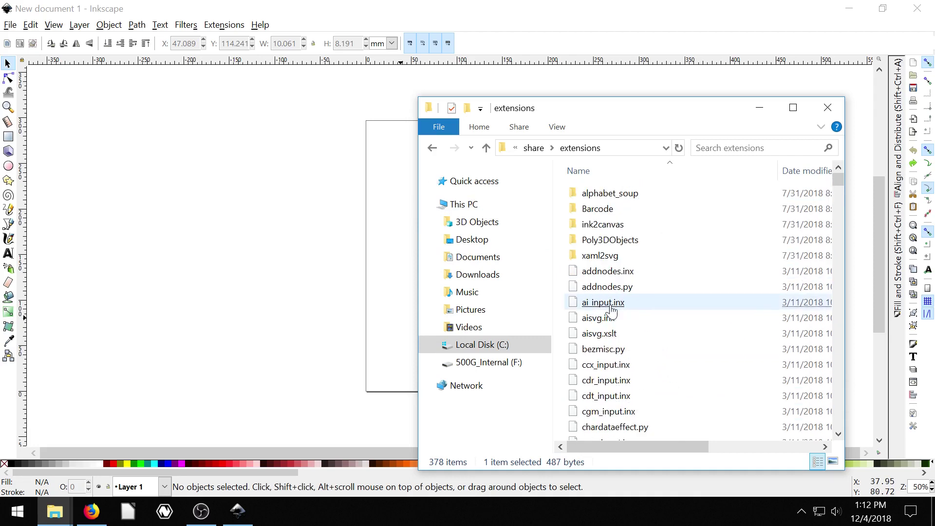
{"action": "left_click", "coordinate": [603, 303]}
{"action": "mouse_move", "coordinate": [54, 511]}
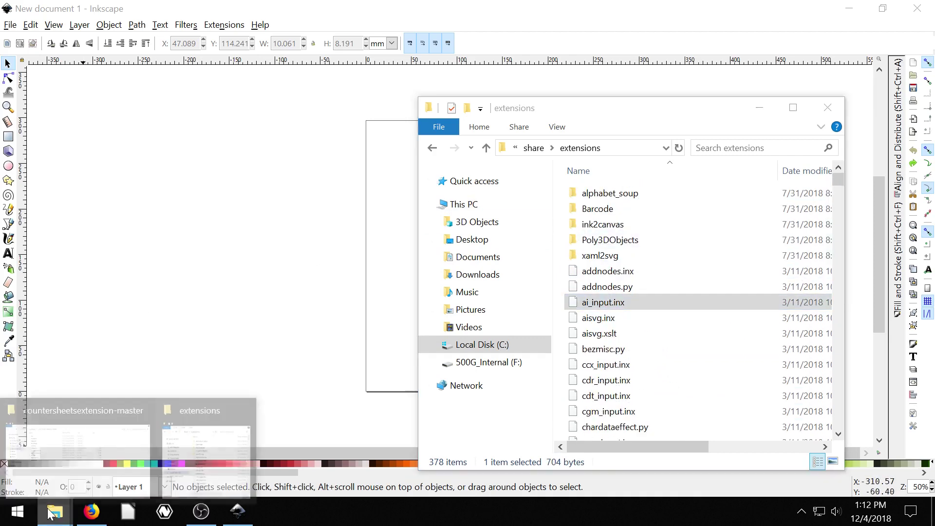
{"action": "left_click", "coordinate": [101, 453]}
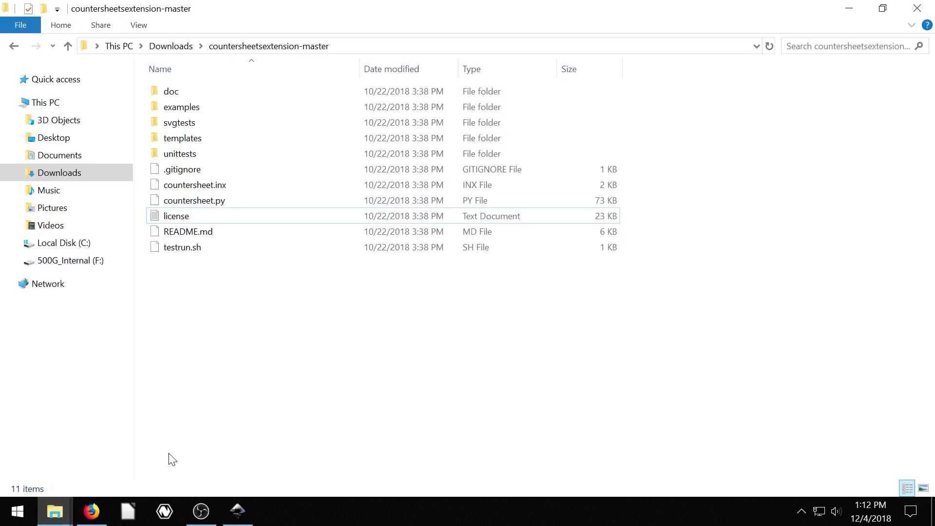
- Restore the countersheetsextension-master window and place it at the upper left beside extensions
{"action": "left_click", "coordinate": [883, 8]}
{"action": "left_click_drag", "start_coordinate": [565, 97], "coordinate": [235, 83]}
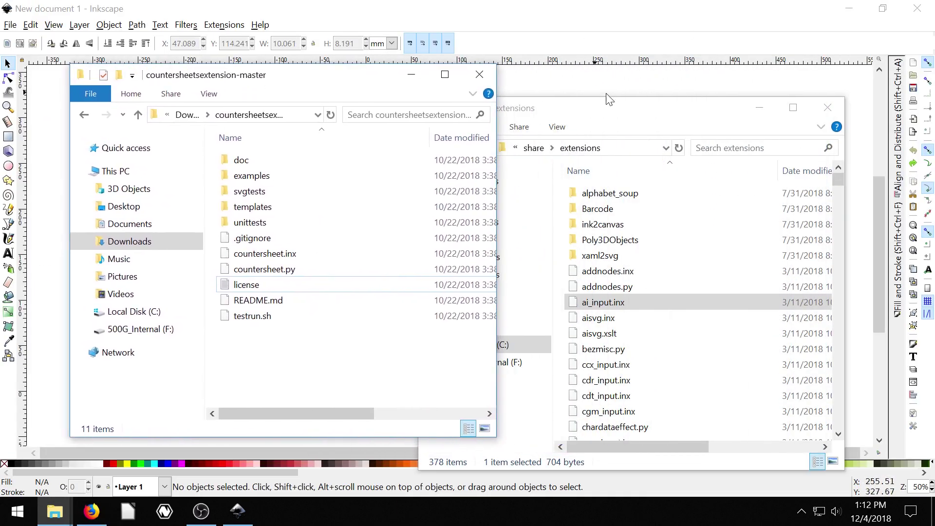
{"action": "left_click_drag", "start_coordinate": [607, 96], "coordinate": [674, 66]}
{"action": "left_click_drag", "start_coordinate": [352, 74], "coordinate": [296, 57]}
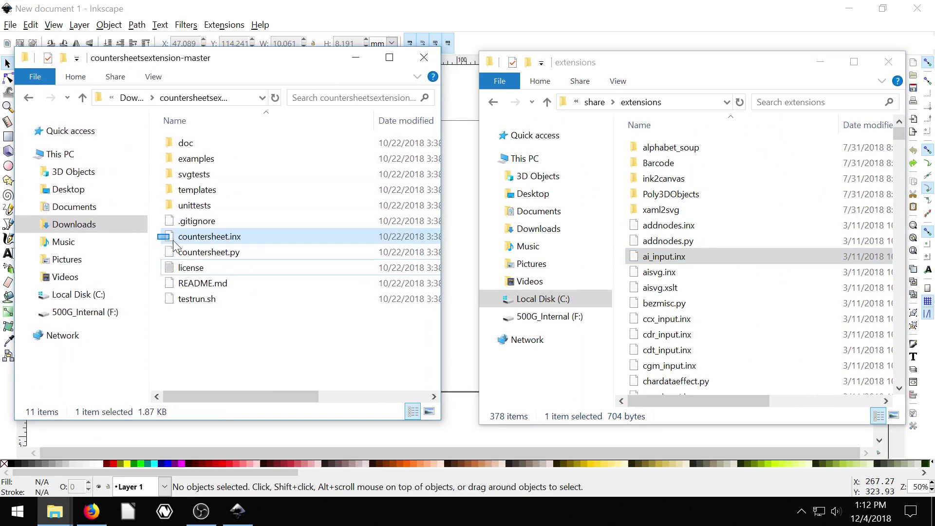
- Move countersheet.inx and countersheet.py into share\extensions, granting administrator permission for each
{"action": "left_click_drag", "start_coordinate": [175, 245], "coordinate": [203, 263]}
{"action": "right_click", "coordinate": [203, 256]}
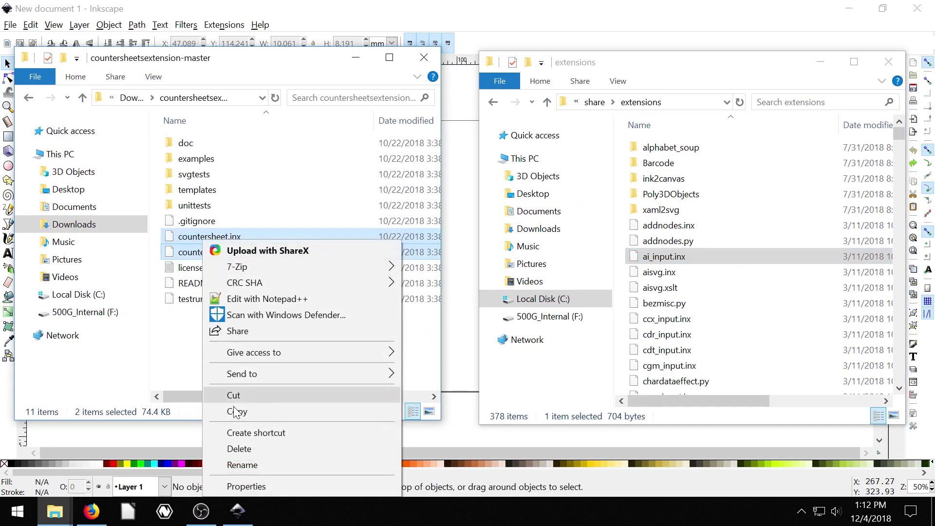
{"action": "left_click", "coordinate": [237, 412]}
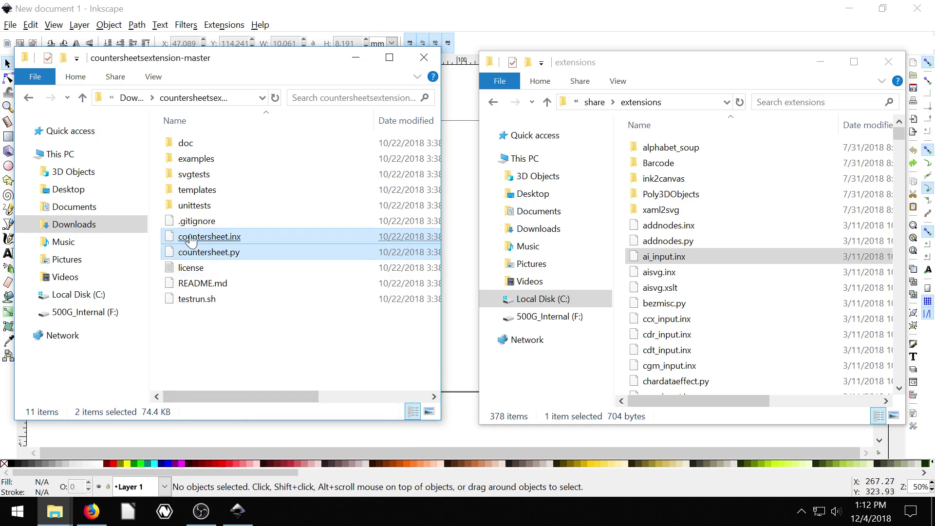
{"action": "left_click_drag", "start_coordinate": [191, 241], "coordinate": [657, 285]}
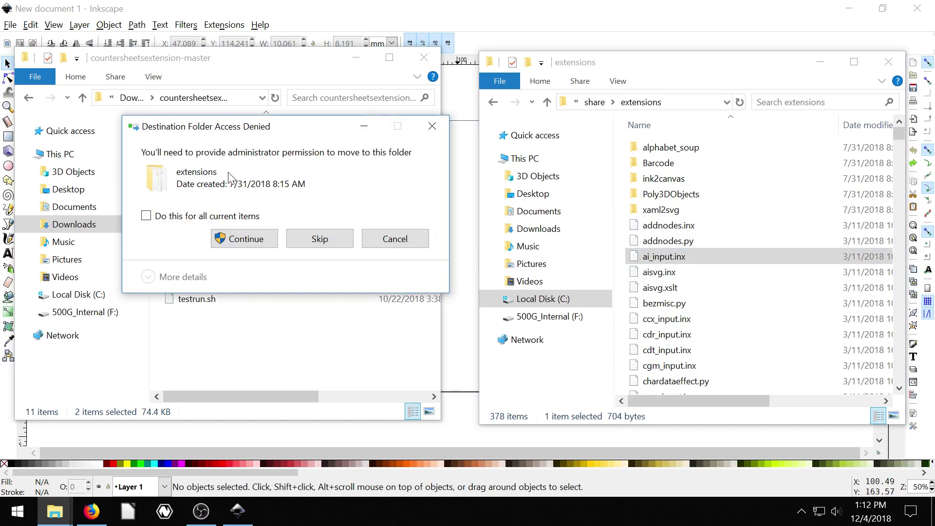
{"action": "left_click", "coordinate": [242, 240]}
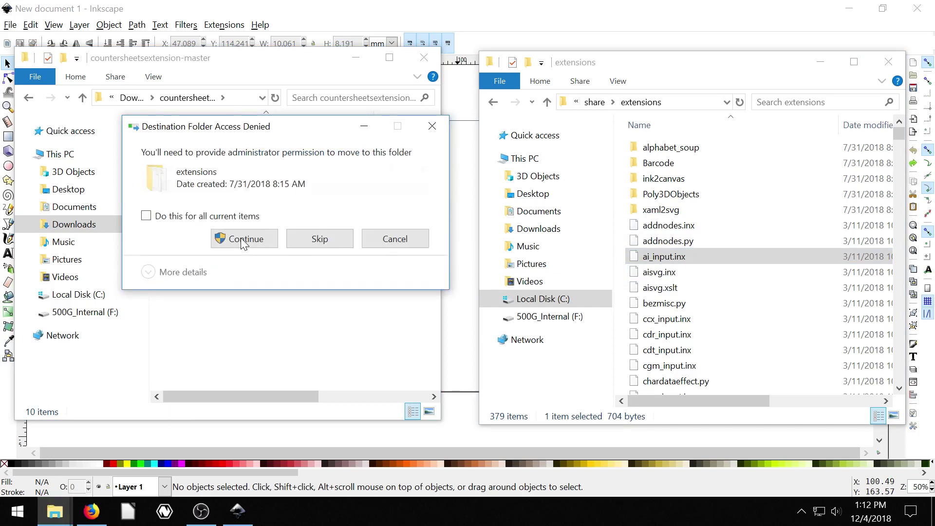
{"action": "left_click", "coordinate": [242, 241]}
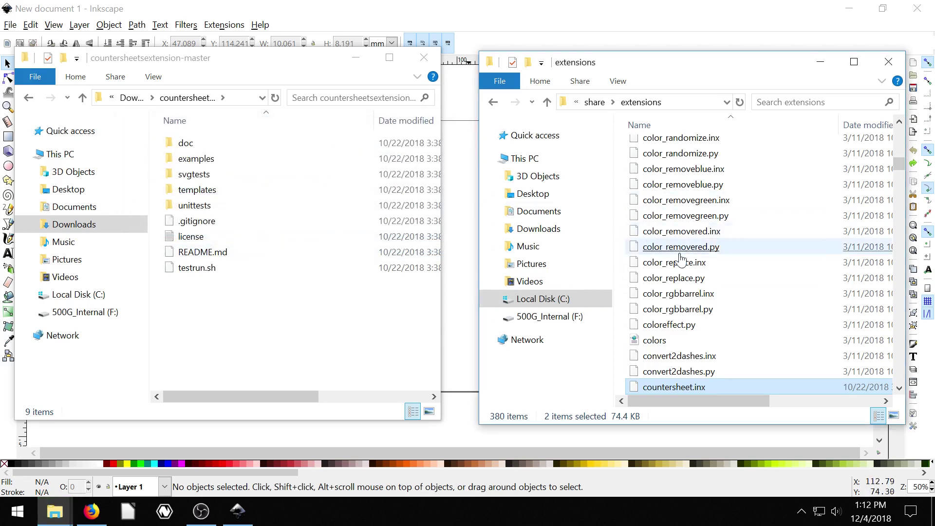
- Deselect the moved files and close Inkscape so it can restart
{"action": "scroll", "coordinate": [711, 263], "scroll_direction": "down", "scroll_amount": 2}
{"action": "scroll", "coordinate": [720, 277], "scroll_direction": "up", "scroll_amount": 2}
{"action": "left_click", "coordinate": [718, 273]}
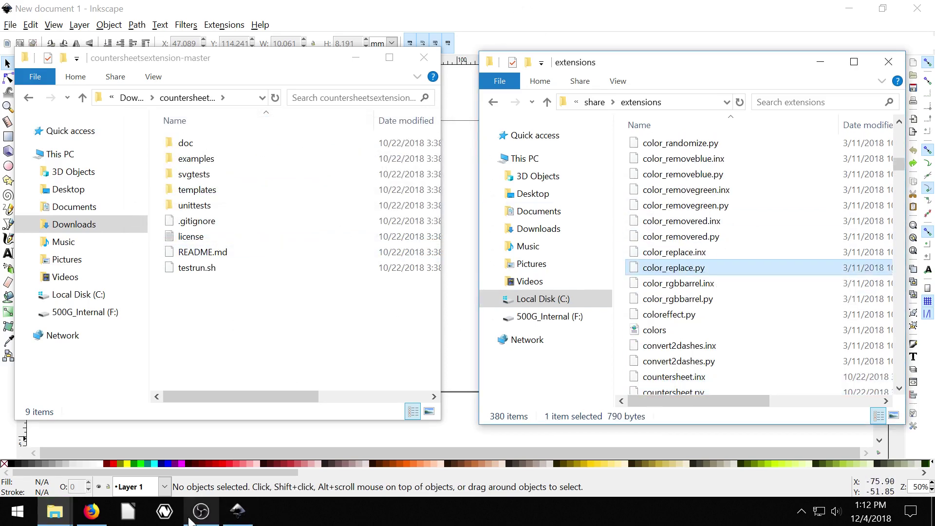
{"action": "left_click", "coordinate": [236, 513]}
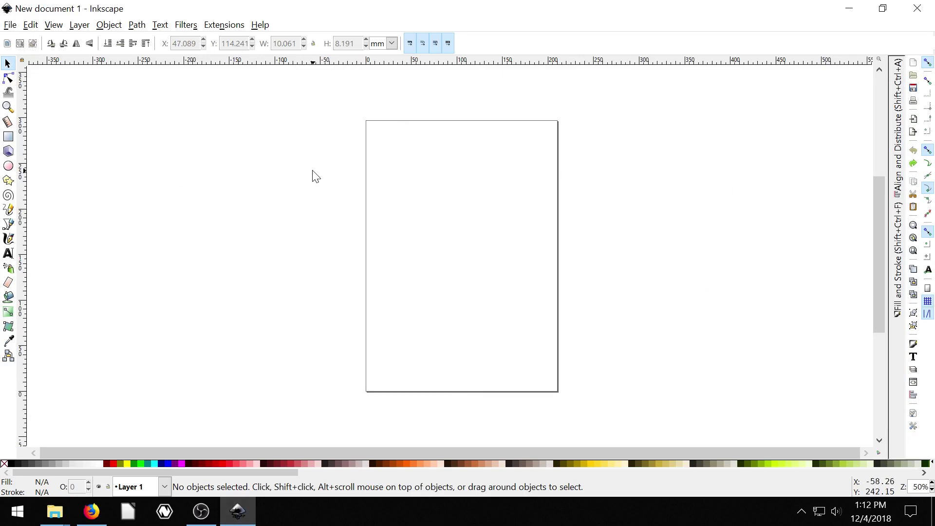
{"action": "left_click", "coordinate": [922, 13]}
- Relaunch Inkscape via Start search 'ink' and check Extensions for Boardgames > Create Countersheet
{"action": "left_click", "coordinate": [19, 511]}
{"action": "type", "text": "ink"}
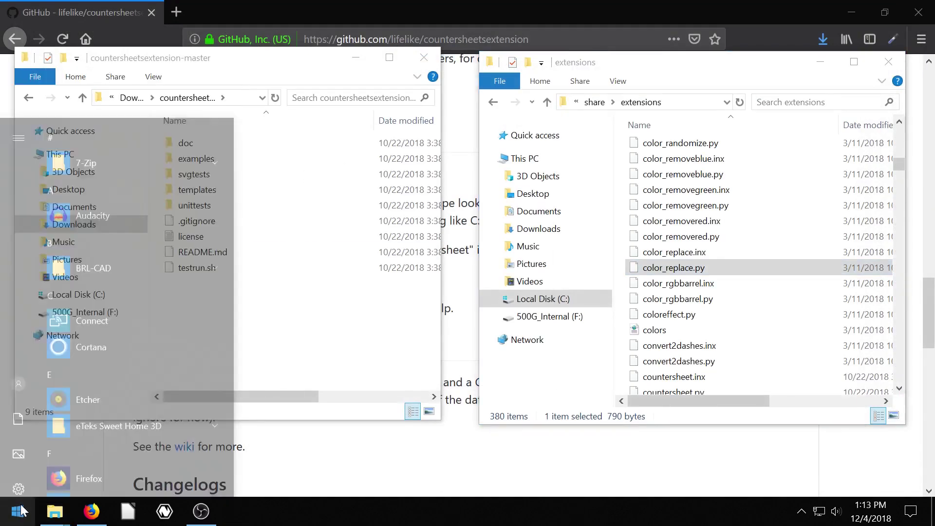
{"action": "key", "text": "Return"}
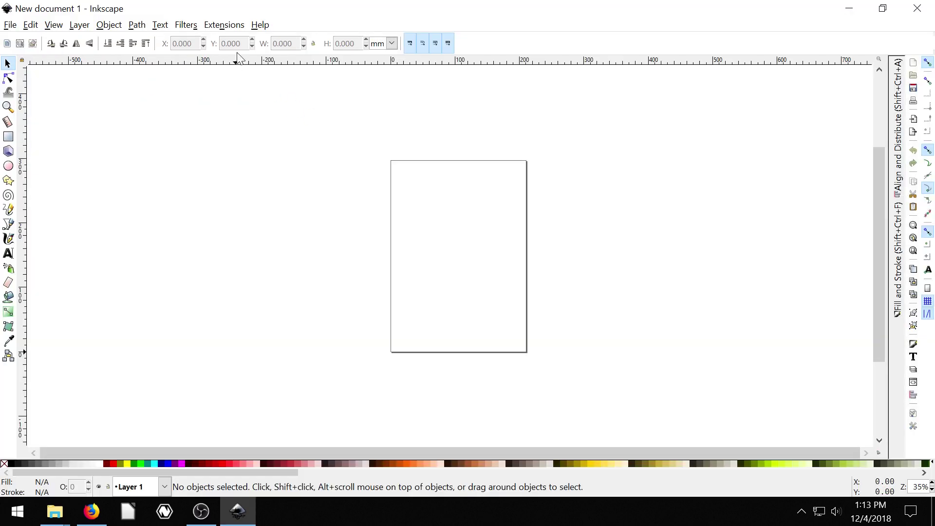
{"action": "left_click", "coordinate": [232, 24]}
- Open Boardgames > Create Countersheet to confirm it's installed and nudge its dialog up-right
{"action": "mouse_move", "coordinate": [241, 90]}
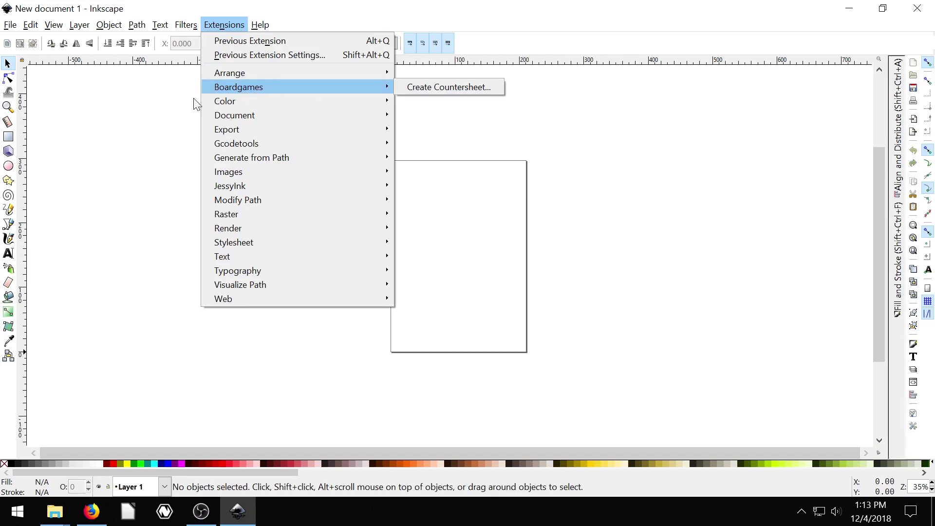
{"action": "left_click", "coordinate": [409, 89]}
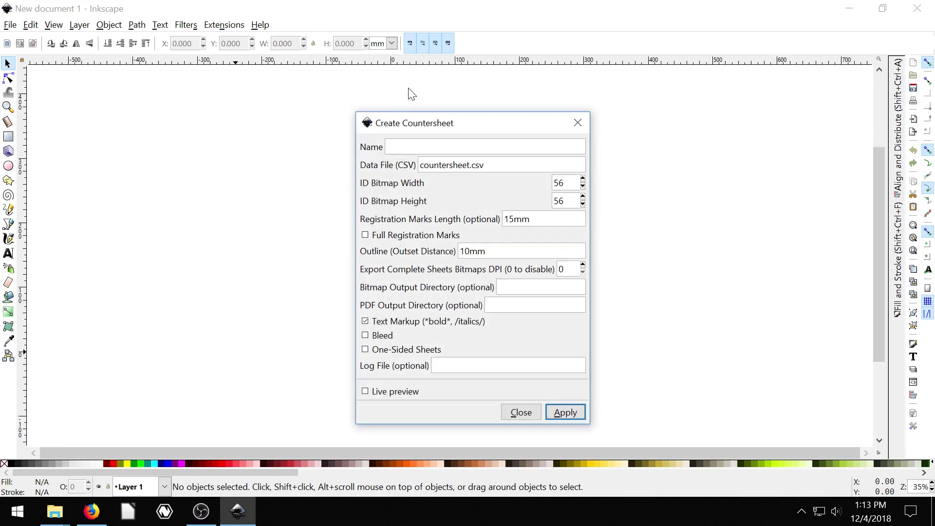
{"action": "left_click_drag", "start_coordinate": [415, 131], "coordinate": [457, 111]}
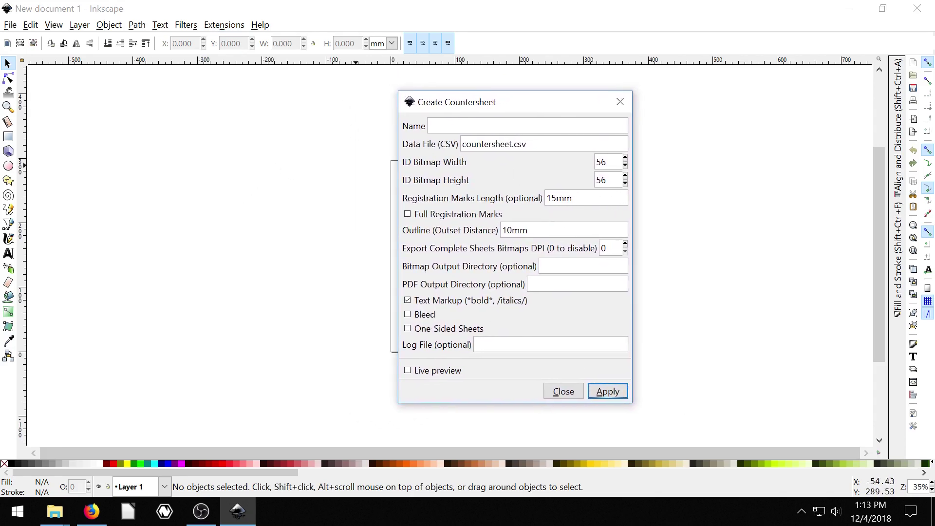
- Minimize Inkscape and Firefox, close the extensions window, and restore the download folder window
{"action": "left_click", "coordinate": [857, 14]}
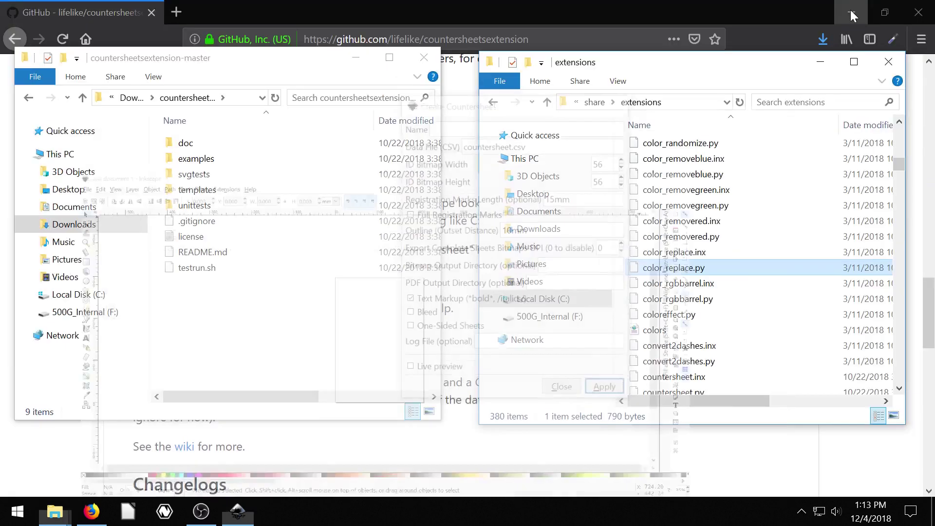
{"action": "left_click", "coordinate": [853, 14]}
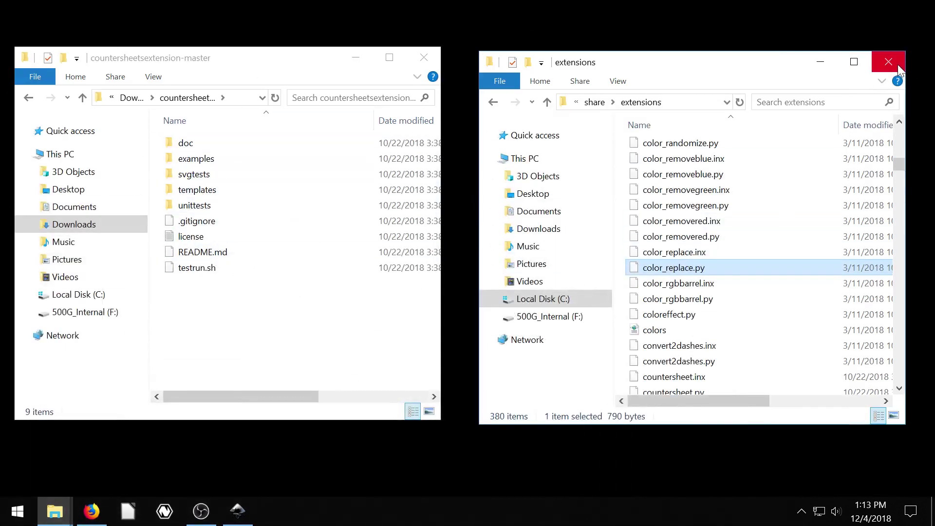
{"action": "left_click_drag", "start_coordinate": [649, 70], "coordinate": [653, 65]}
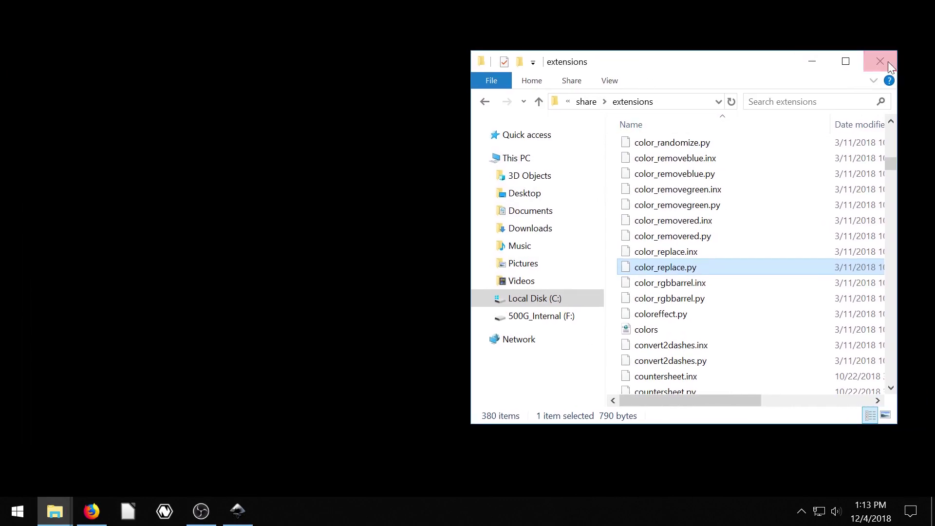
{"action": "left_click", "coordinate": [879, 62]}
{"action": "left_click", "coordinate": [56, 511]}
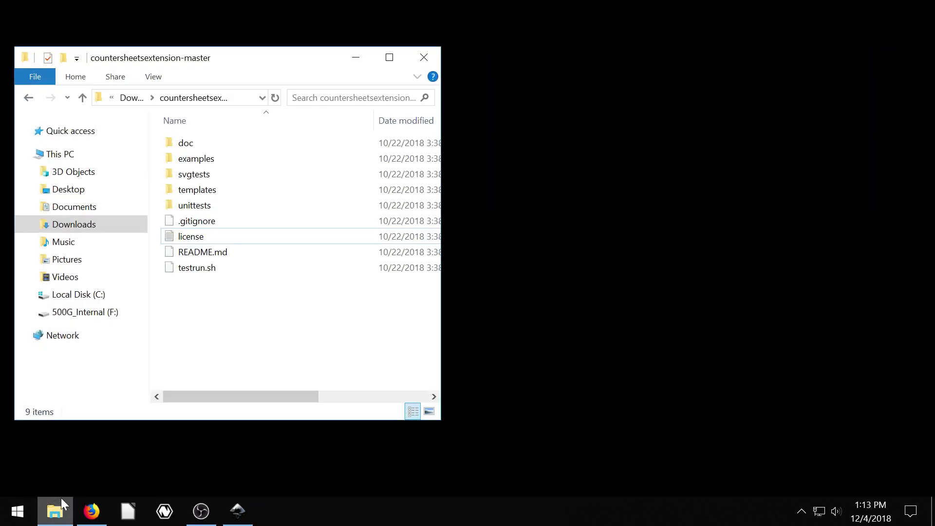
{"action": "left_click_drag", "start_coordinate": [240, 65], "coordinate": [370, 62]}
- Open Downloads > countersheetsextension-master and pick out its examples and templates folders
{"action": "left_click", "coordinate": [203, 220]}
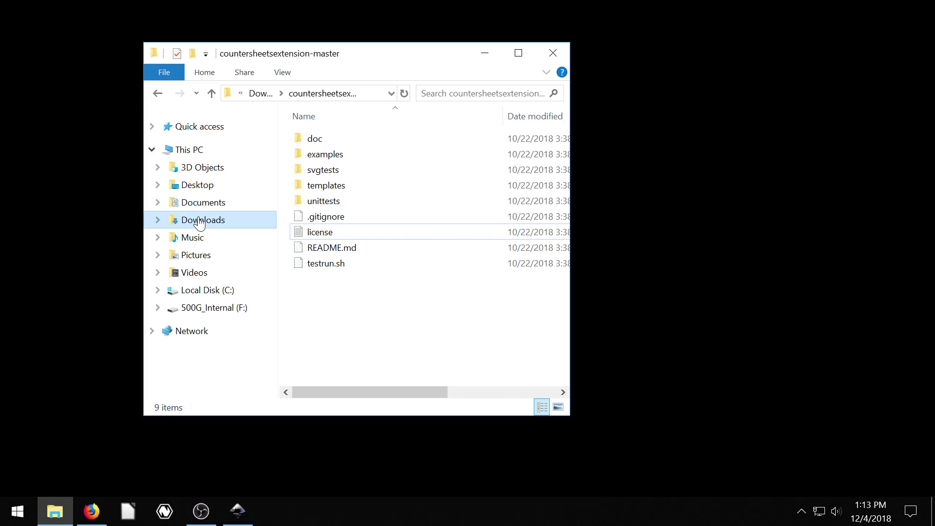
{"action": "double_click", "coordinate": [366, 205]}
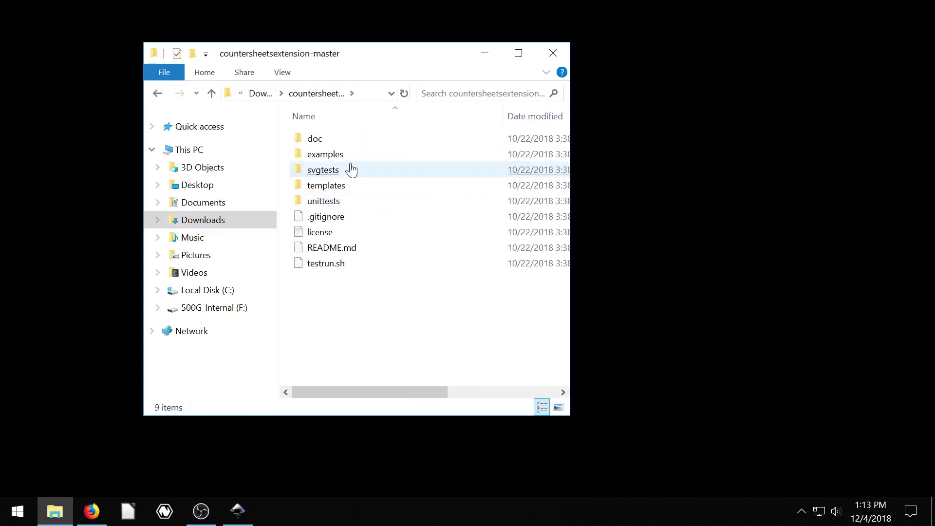
{"action": "left_click", "coordinate": [327, 216]}
{"action": "left_click", "coordinate": [322, 159]}
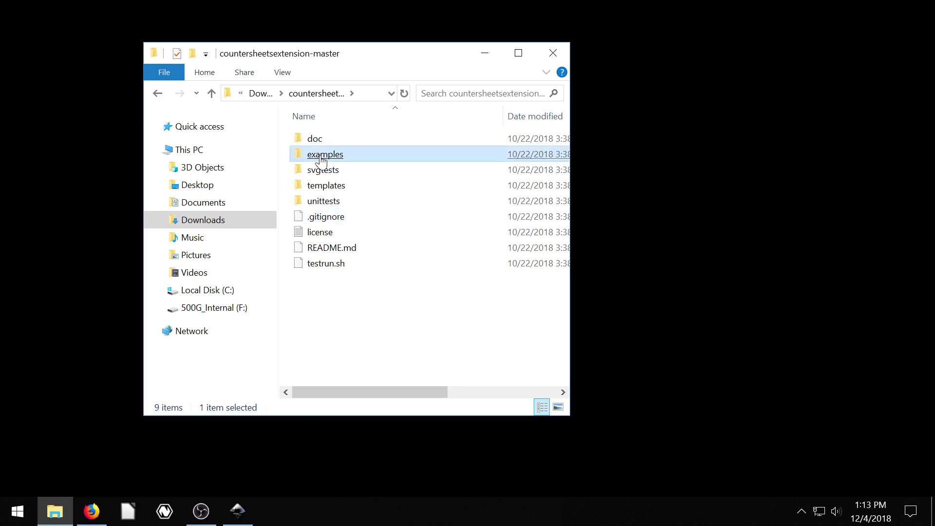
{"action": "left_click", "coordinate": [319, 189]}
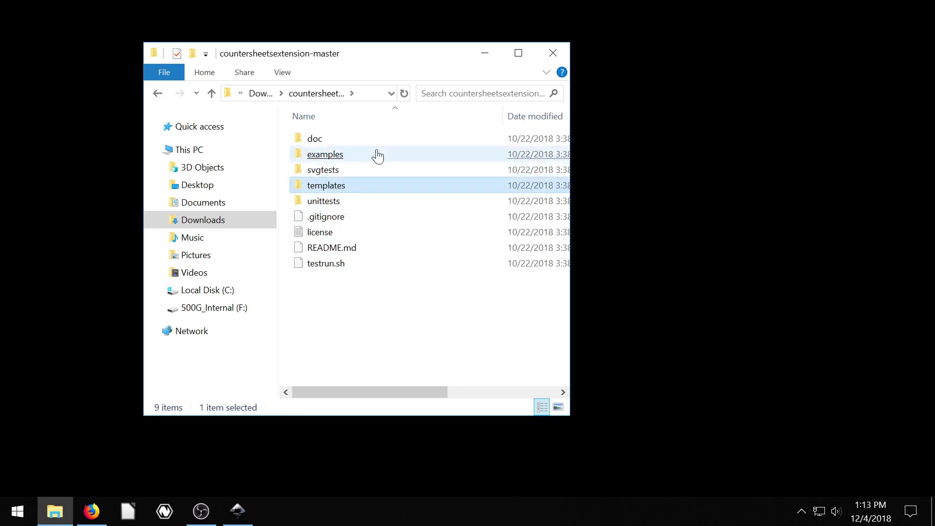
{"action": "left_click_drag", "start_coordinate": [355, 59], "coordinate": [295, 61]}
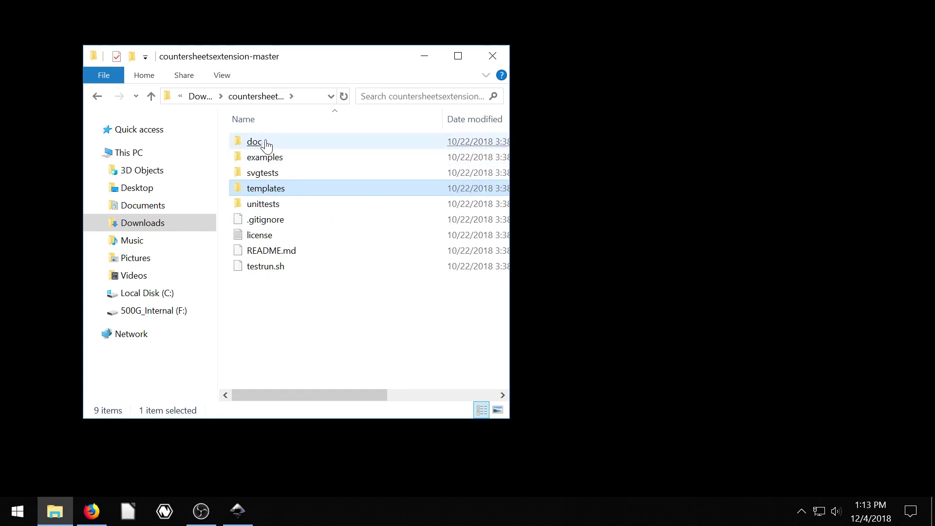
- Create a new desktop folder named game
{"action": "right_click", "coordinate": [652, 165]}
{"action": "mouse_move", "coordinate": [699, 288]}
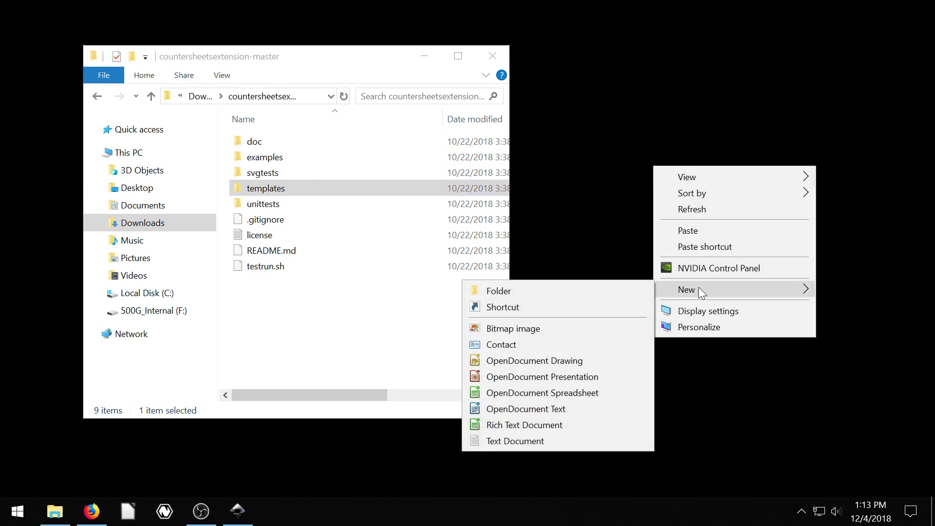
{"action": "left_click", "coordinate": [509, 292]}
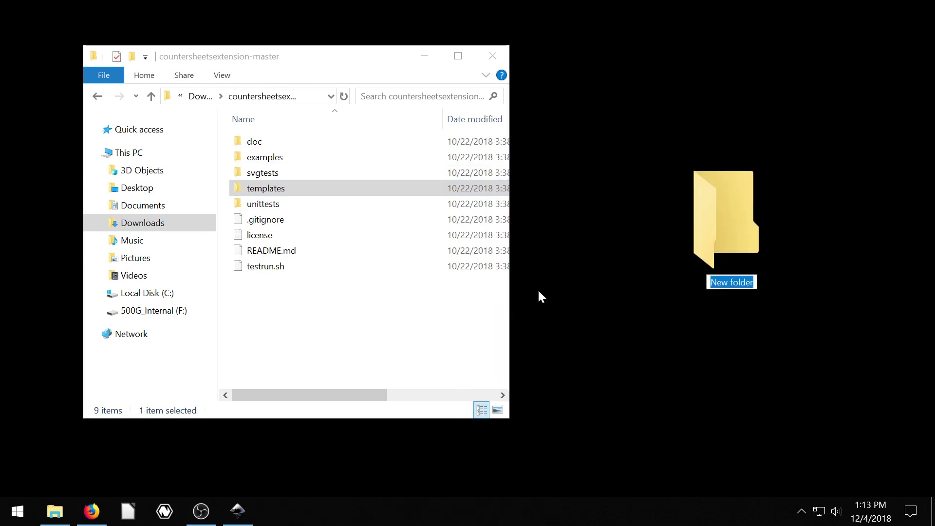
{"action": "key", "text": "Return"}
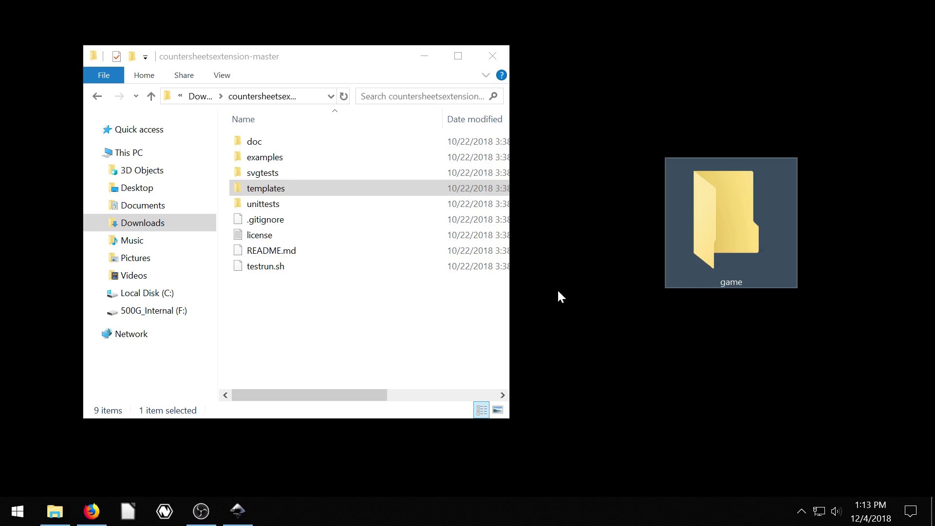
- Move the templates and examples folders into game and close the emptied download folder
{"action": "left_click_drag", "start_coordinate": [274, 197], "coordinate": [729, 233]}
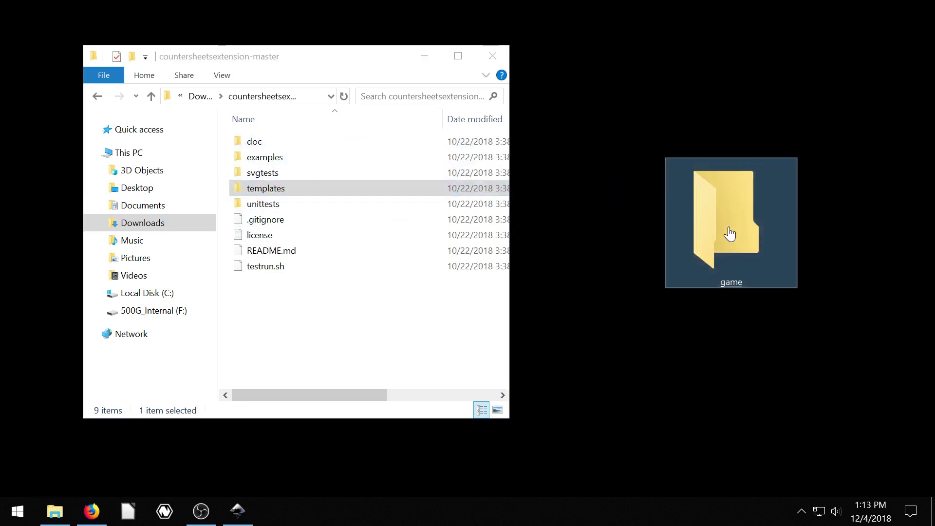
{"action": "left_click_drag", "start_coordinate": [259, 159], "coordinate": [715, 234]}
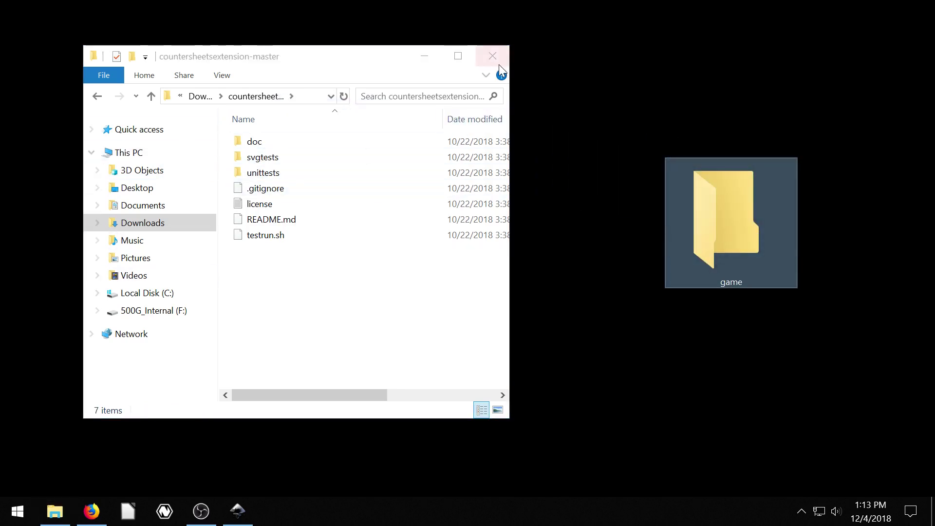
{"action": "left_click", "coordinate": [493, 56]}
- Open game\examples and browse its sample files, selecting bleed and backgrounds
{"action": "left_click", "coordinate": [711, 215]}
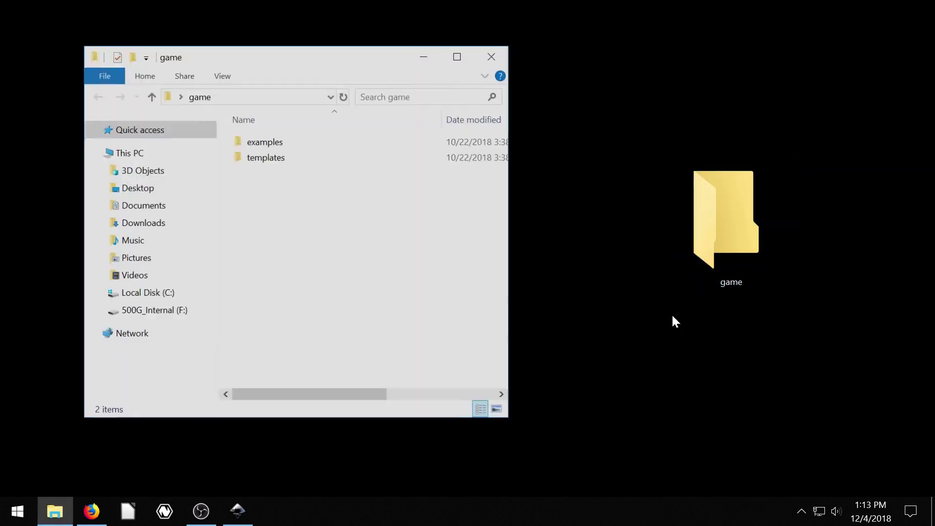
{"action": "left_click", "coordinate": [253, 146]}
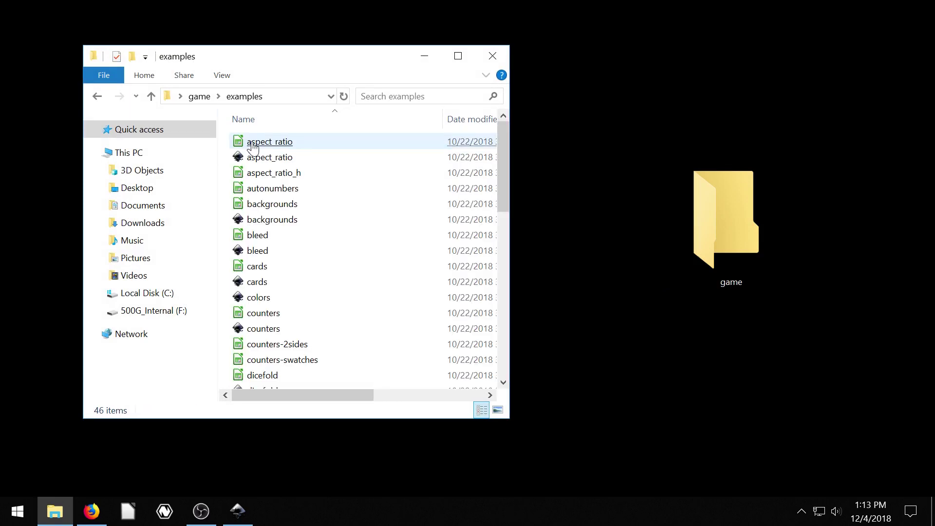
{"action": "scroll", "coordinate": [273, 287], "scroll_direction": "down", "scroll_amount": 2}
{"action": "scroll", "coordinate": [268, 243], "scroll_direction": "up", "scroll_amount": 2}
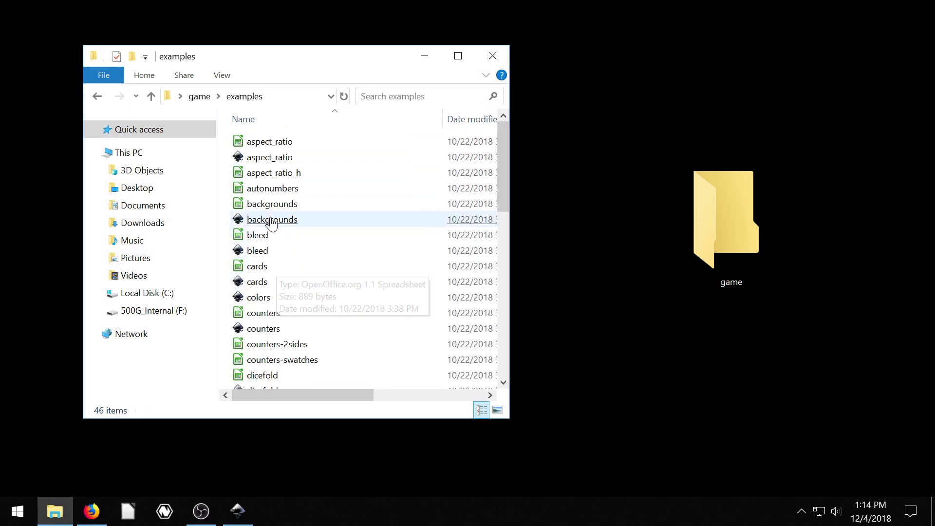
{"action": "scroll", "coordinate": [268, 288], "scroll_direction": "down", "scroll_amount": 2}
{"action": "scroll", "coordinate": [262, 257], "scroll_direction": "up", "scroll_amount": 2}
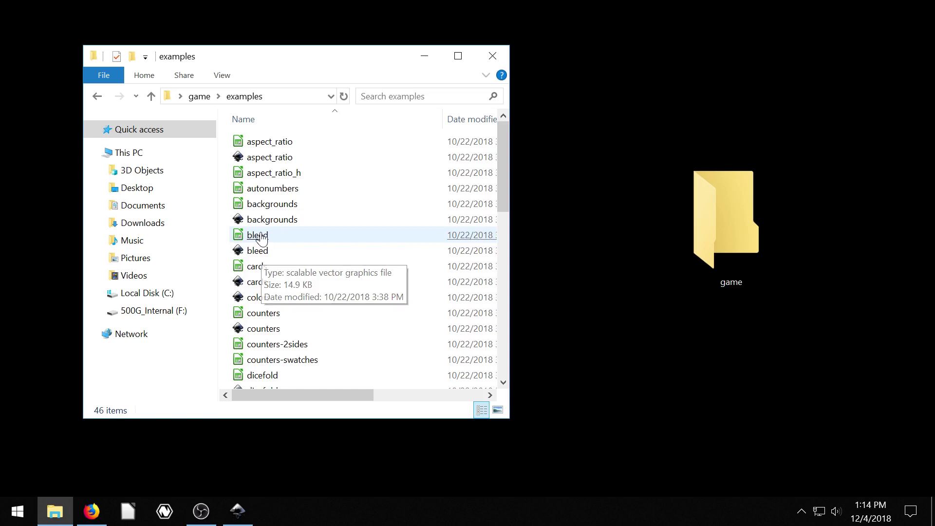
{"action": "left_click", "coordinate": [258, 235]}
{"action": "left_click", "coordinate": [267, 205]}
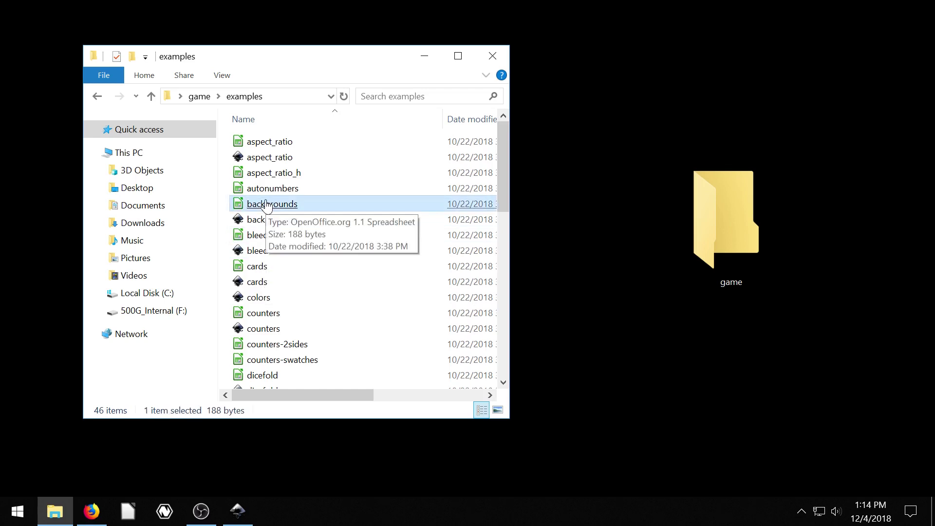